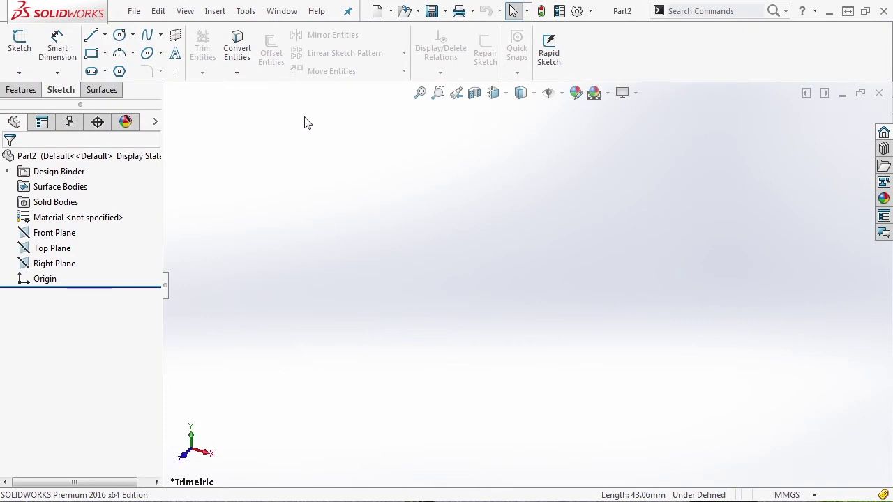
Step: Start a sketch on the Top Plane and draw a centre rectangle about 128 by 97 mm, centred on the origin
click(46, 249)
click(53, 231)
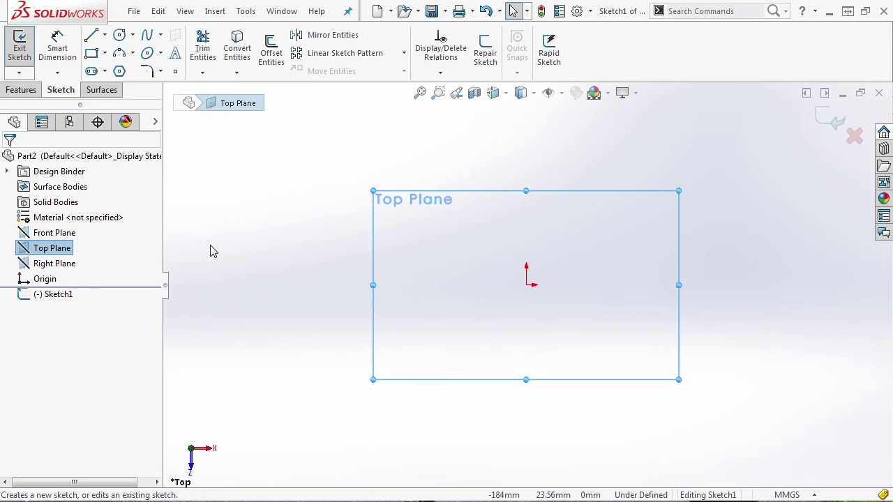
click(92, 54)
click(67, 216)
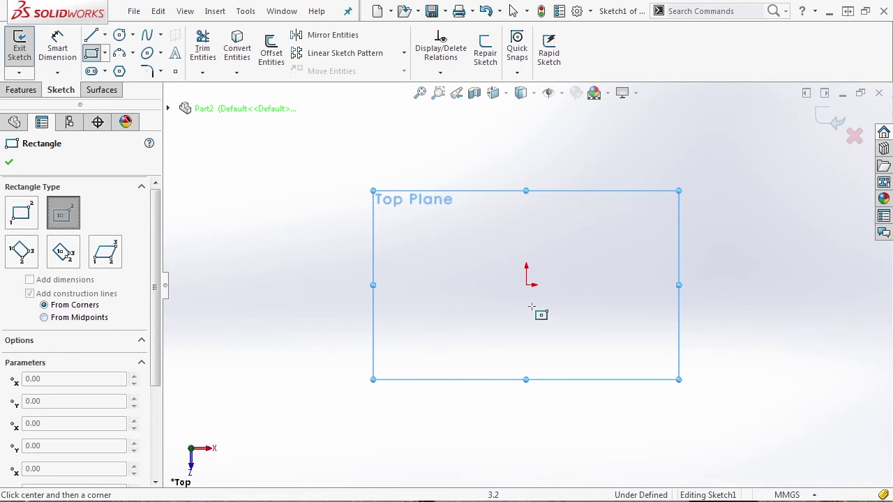
click(526, 285)
click(636, 199)
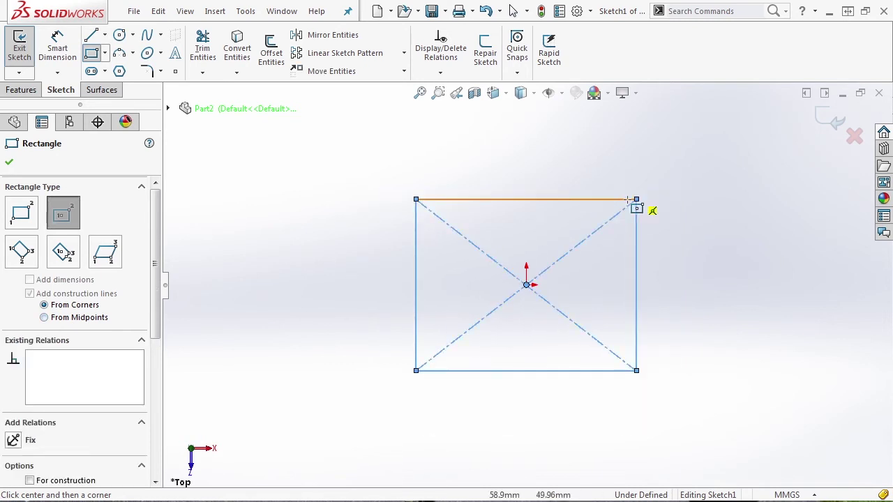
Step: Dimension the rectangle to 125 mm wide and 100 mm high
click(58, 49)
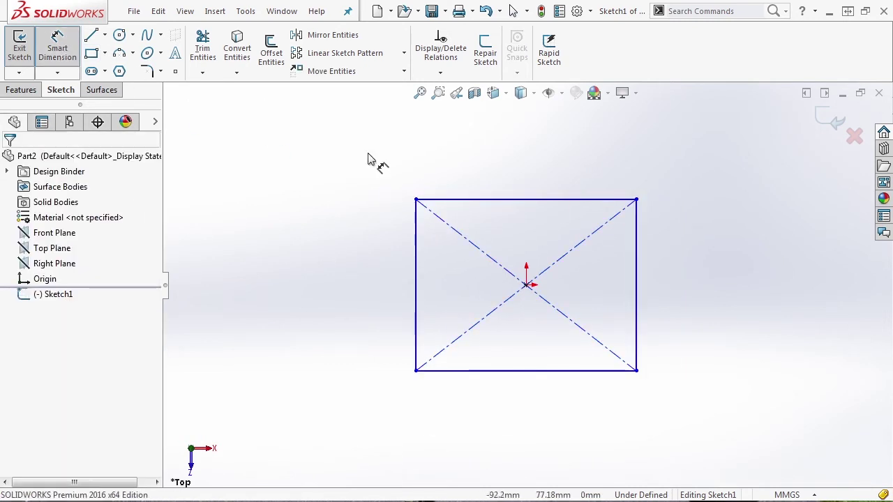
click(441, 201)
click(451, 167)
text(125)
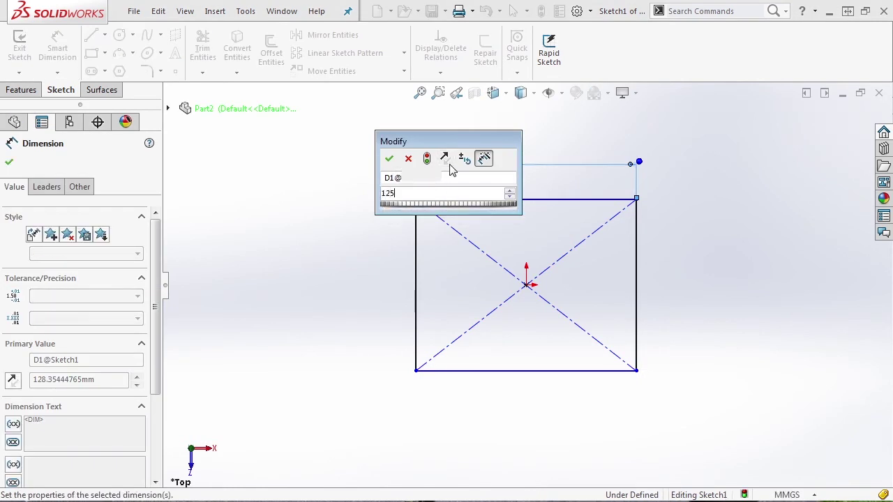
key(Return)
click(416, 234)
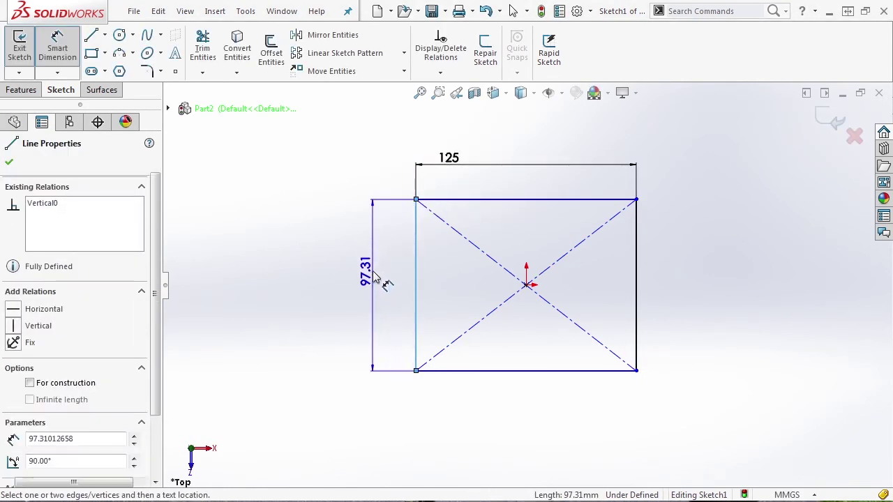
click(375, 277)
text(100)
key(Return)
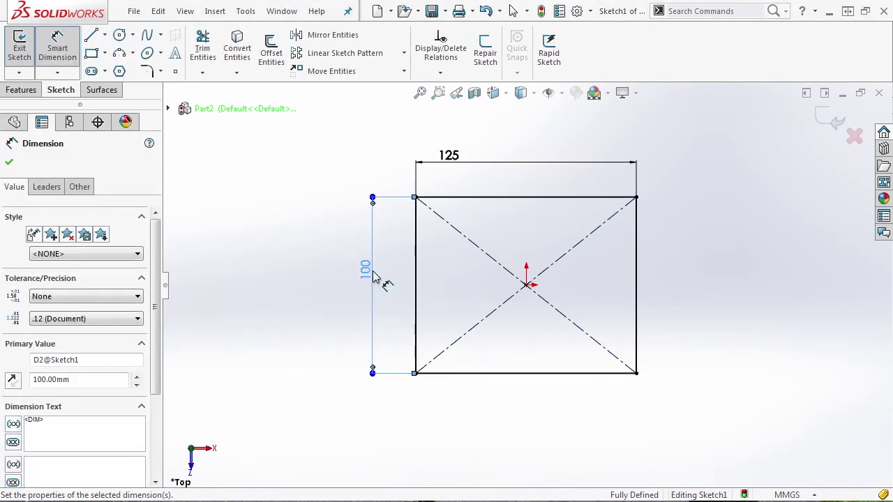
key(Escape)
key(Escape)
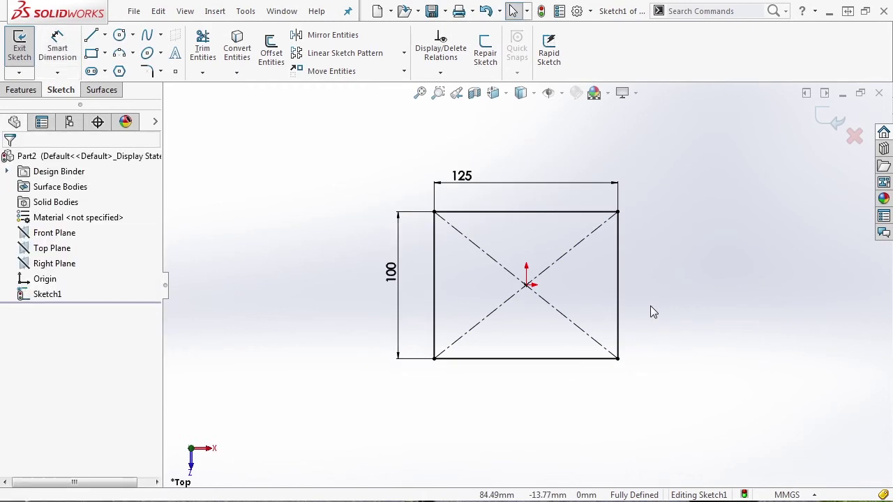
Step: Try to move the rectangle's six lines with Move Entities, using From/To from the origin to a point up and to the right
click(404, 73)
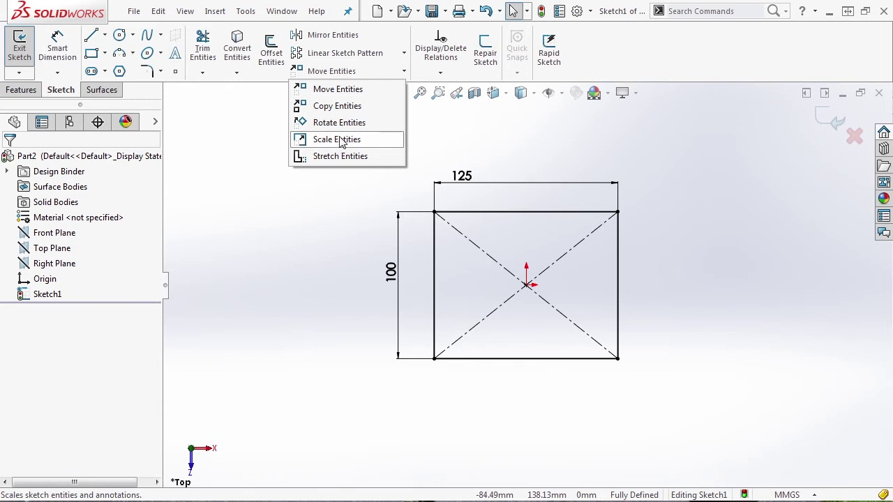
click(334, 89)
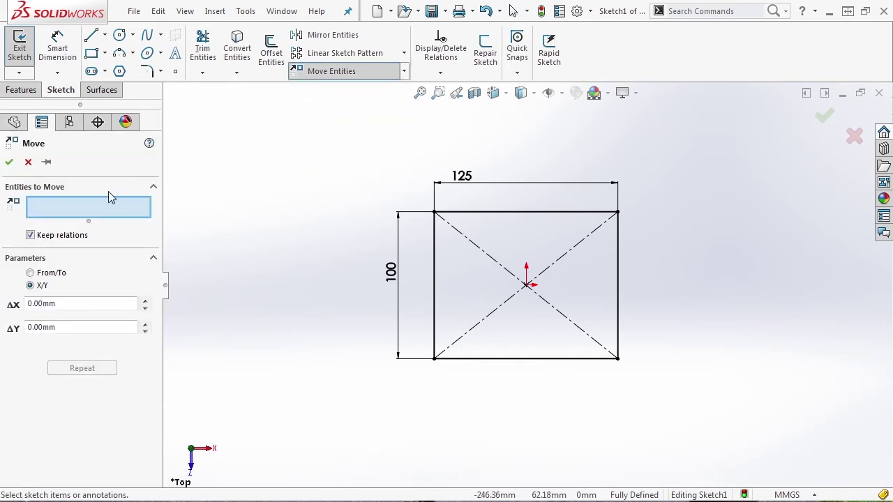
click(468, 213)
click(473, 241)
click(560, 259)
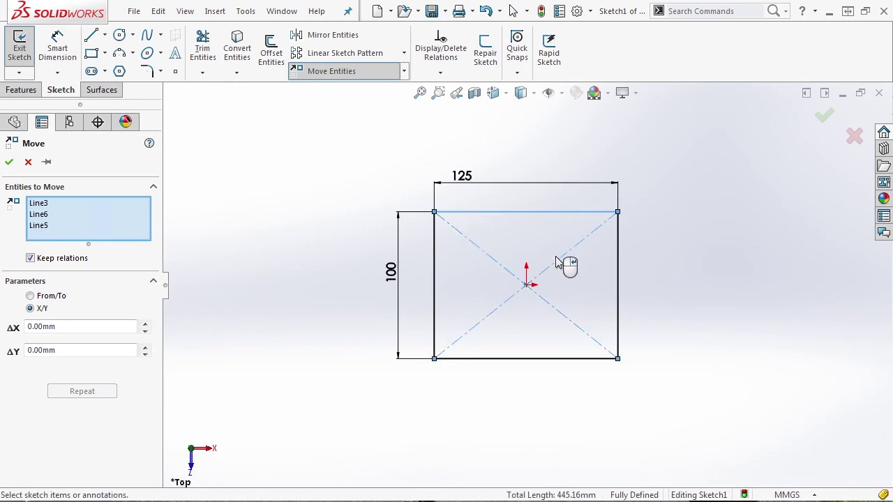
click(435, 269)
click(501, 359)
click(618, 317)
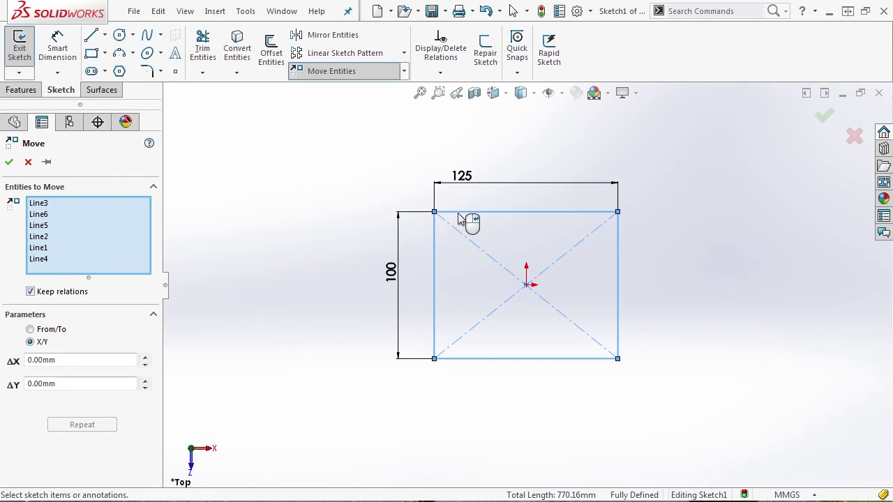
click(30, 330)
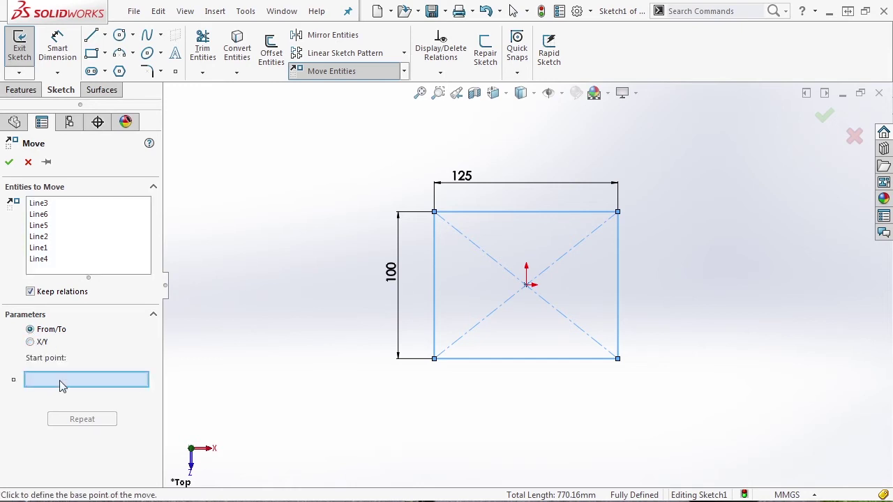
click(526, 287)
scroll(526, 291, up, 3)
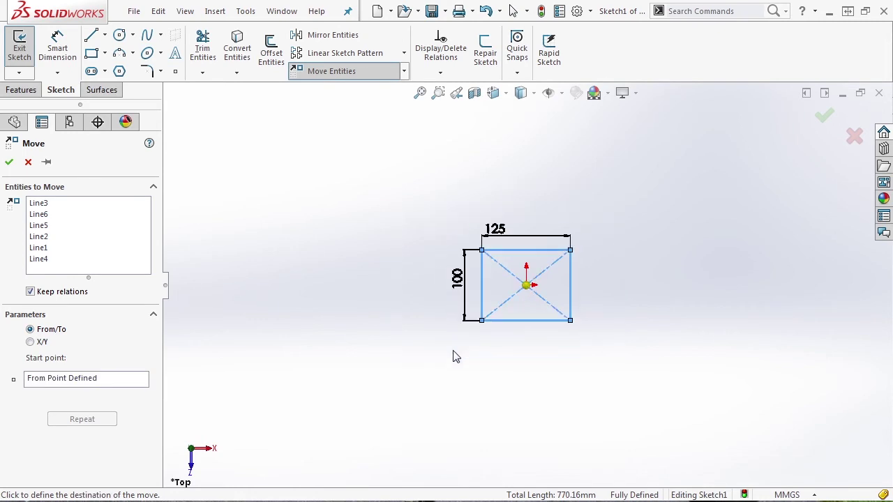
click(701, 252)
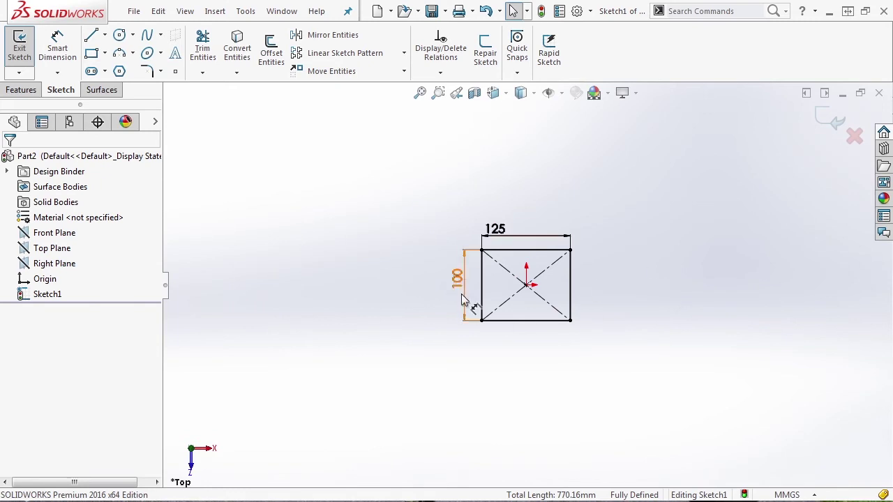
Step: Try to move the whole rectangle and its centre point by ΔX 50 mm and ΔY 150 mm with a repeat, and cancel the command
click(352, 70)
drag(666, 351, 392, 193)
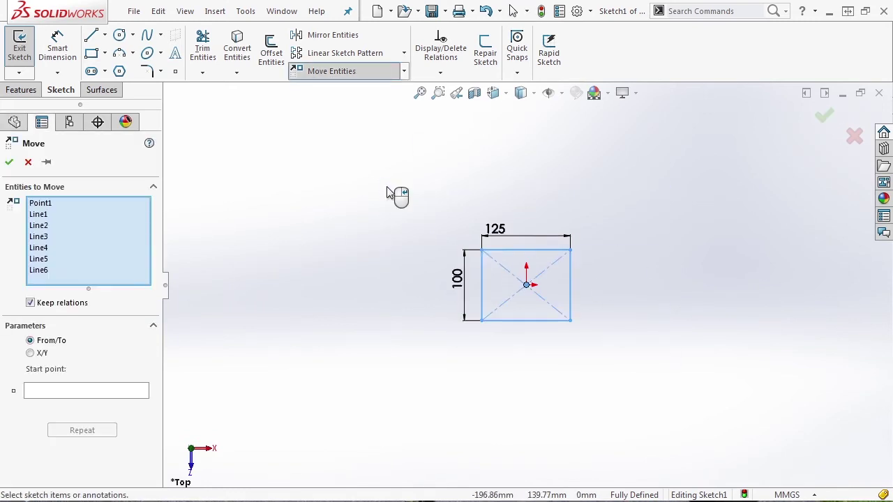
click(33, 353)
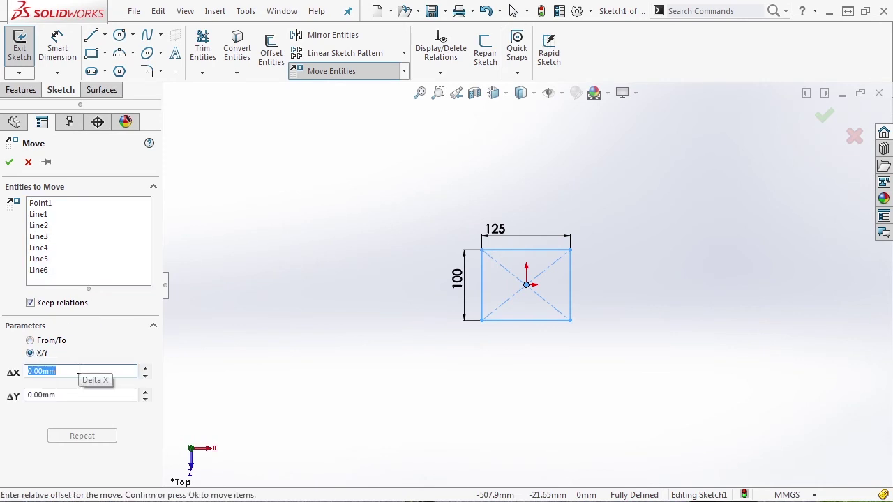
text(50)
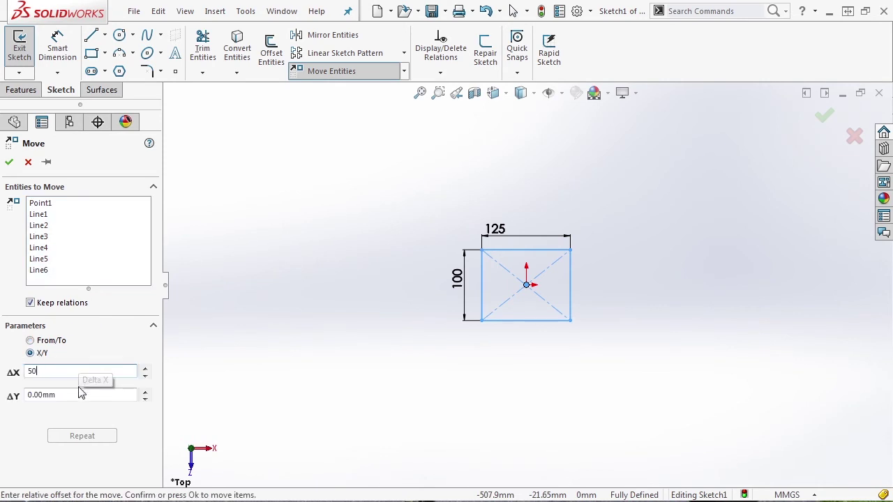
click(80, 394)
text(150)
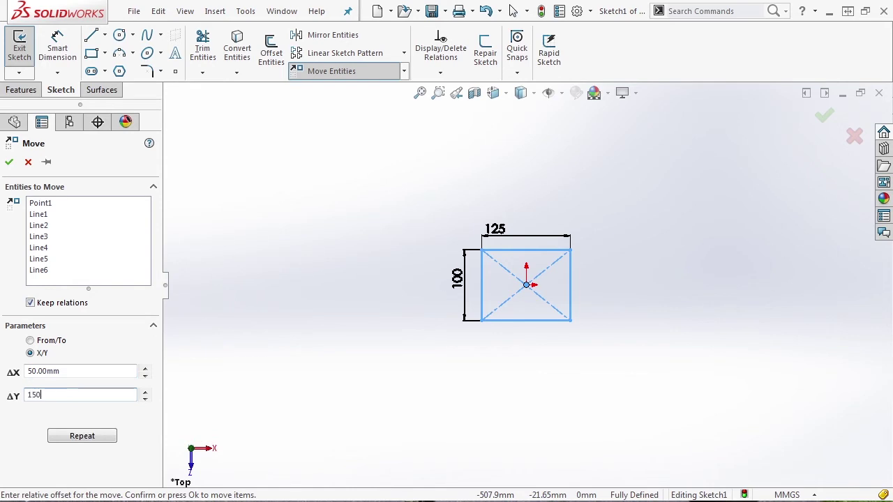
click(97, 437)
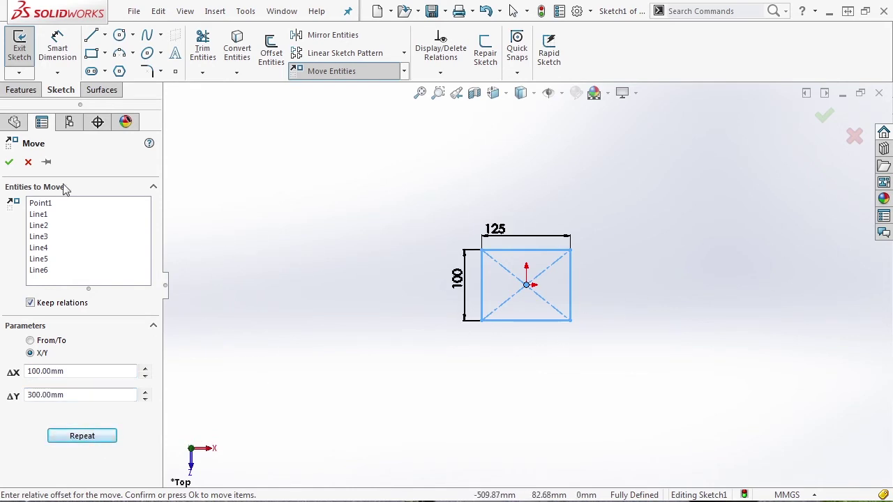
click(29, 162)
Step: Delete the relation tying the rectangle's centre to the origin and shift the rectangle slightly off the origin by its upper-right corner
scroll(586, 282, down, 3)
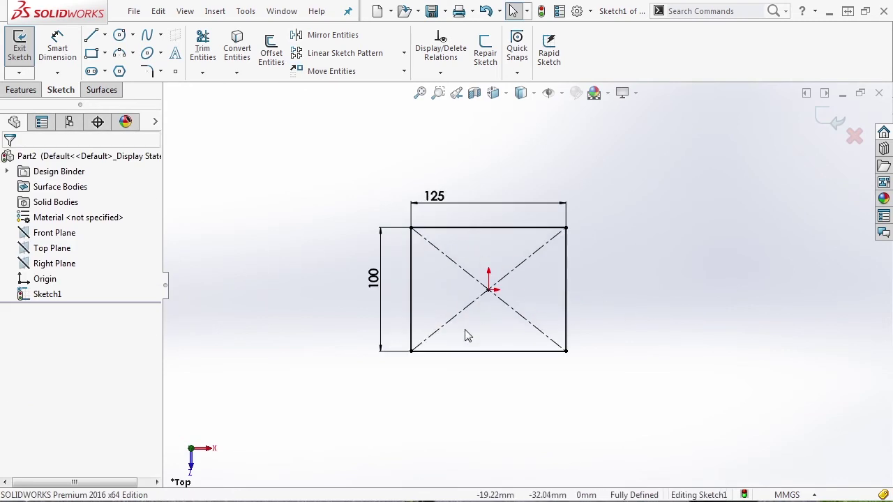
click(514, 270)
scroll(495, 290, down, 1)
click(488, 301)
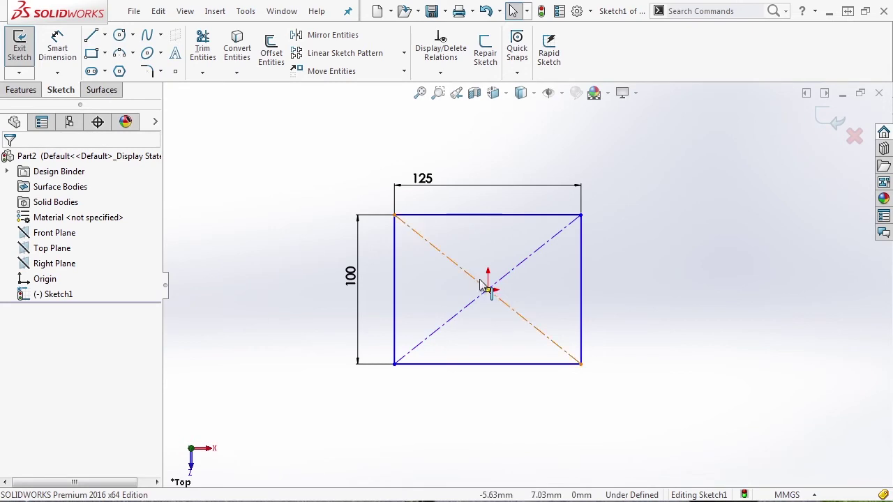
click(477, 299)
click(484, 299)
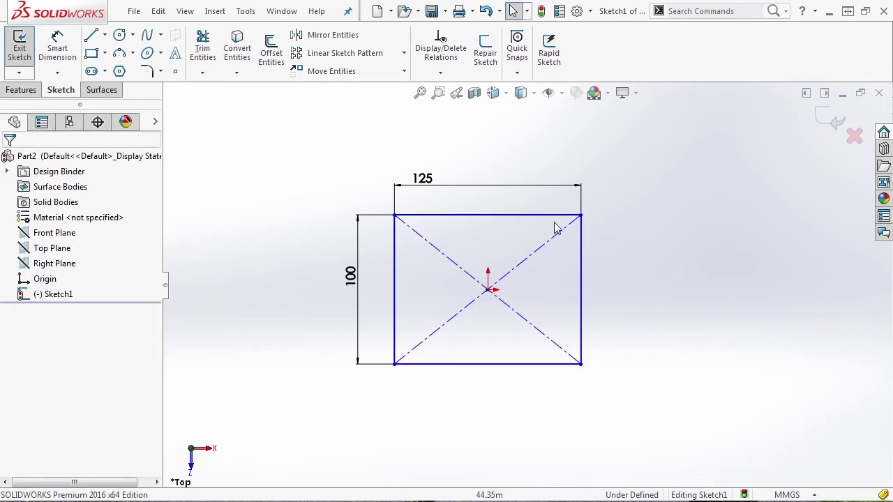
drag(581, 216, 572, 199)
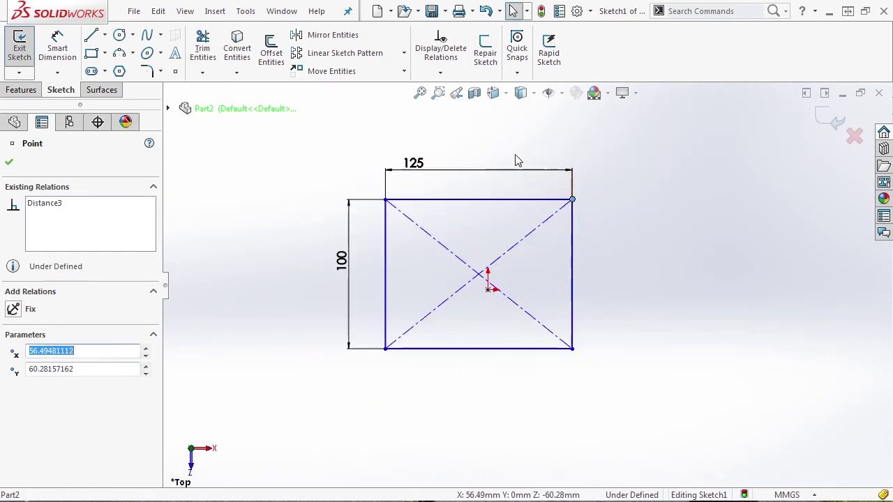
click(497, 149)
Step: Move the rectangle's six lines, excluding the origin point, by ΔX 100 mm and ΔY 150 mm with relations kept
click(325, 71)
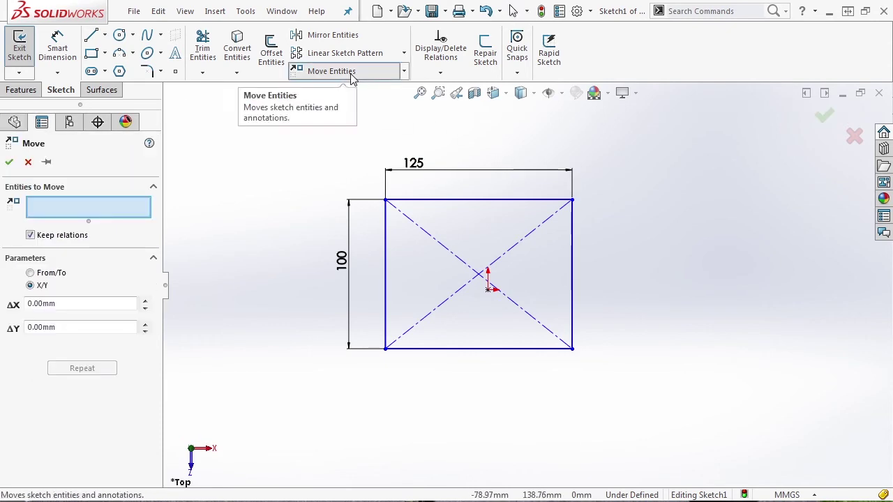
drag(672, 391, 334, 161)
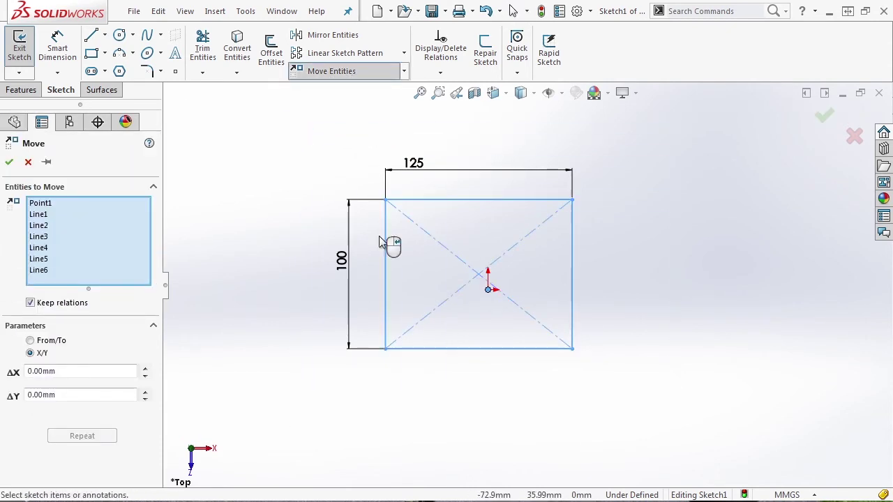
click(487, 291)
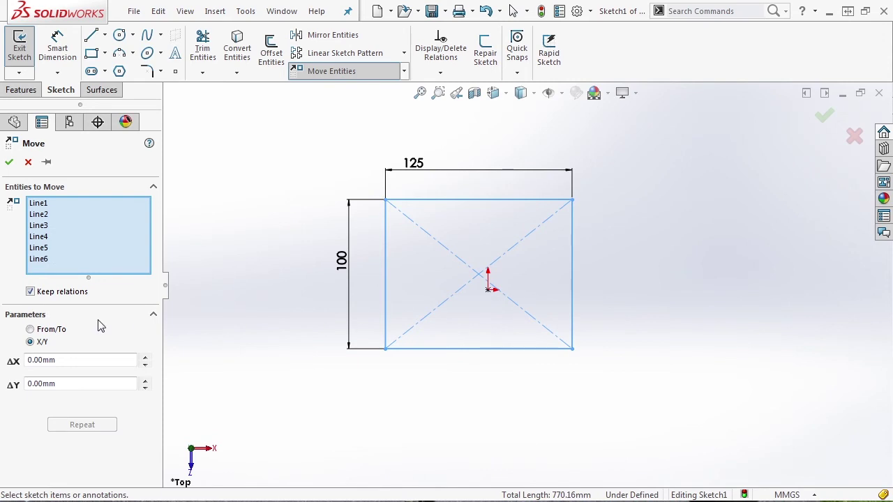
click(69, 360)
text(100)
key(Return)
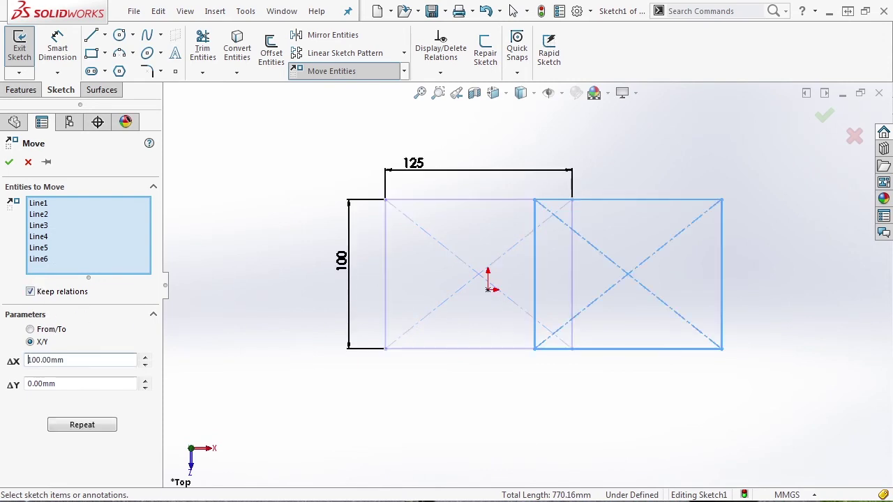
click(68, 383)
text(150)
key(Return)
scroll(481, 411, up, 2)
scroll(612, 251, up, 2)
scroll(612, 251, down, 1)
click(9, 161)
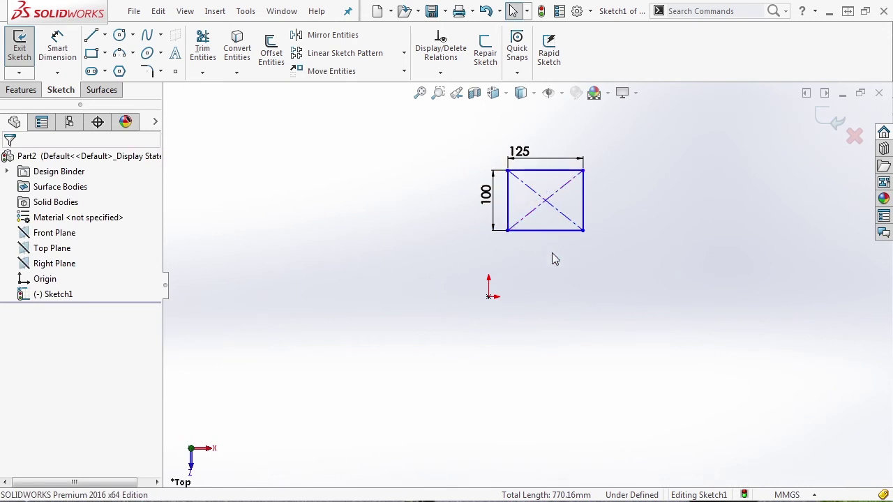
Step: Undo the move, the corner shift and the deletion of the relation between the rectangle's centre and the origin
scroll(552, 254, down, 1)
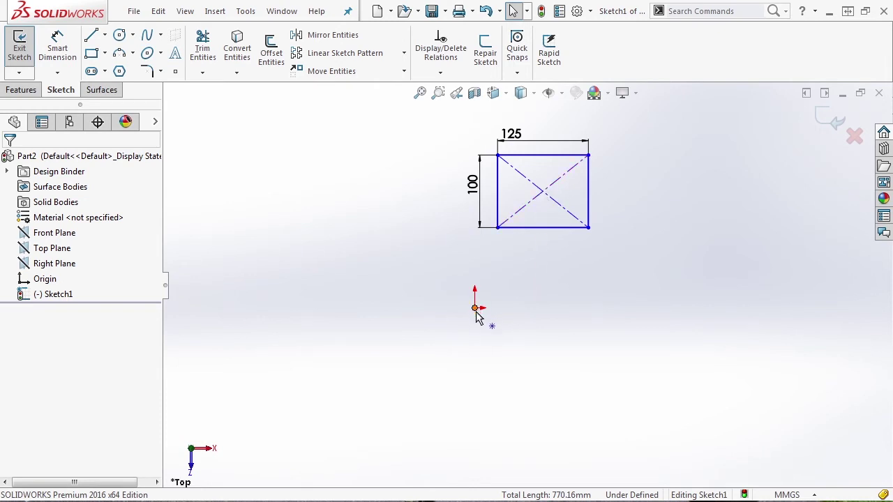
key(ctrl+z)
key(ctrl+z)
key(ctrl+z)
key(ctrl+z)
key(ctrl+z)
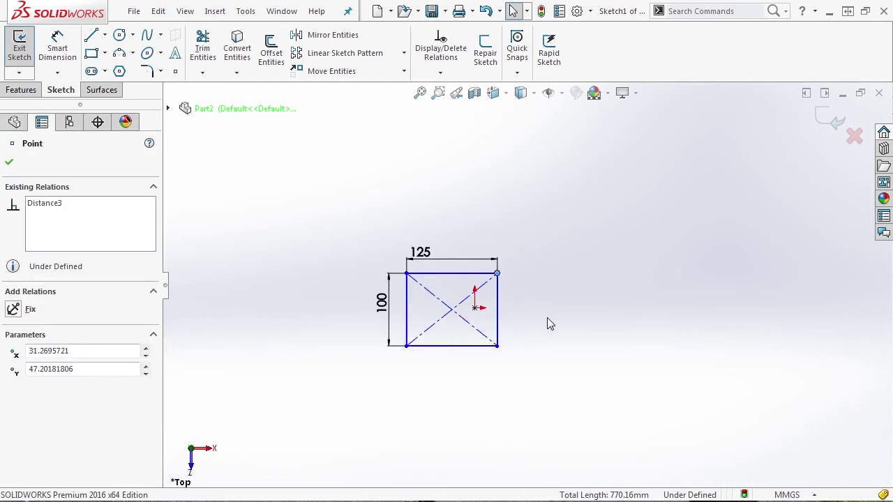
key(ctrl+z)
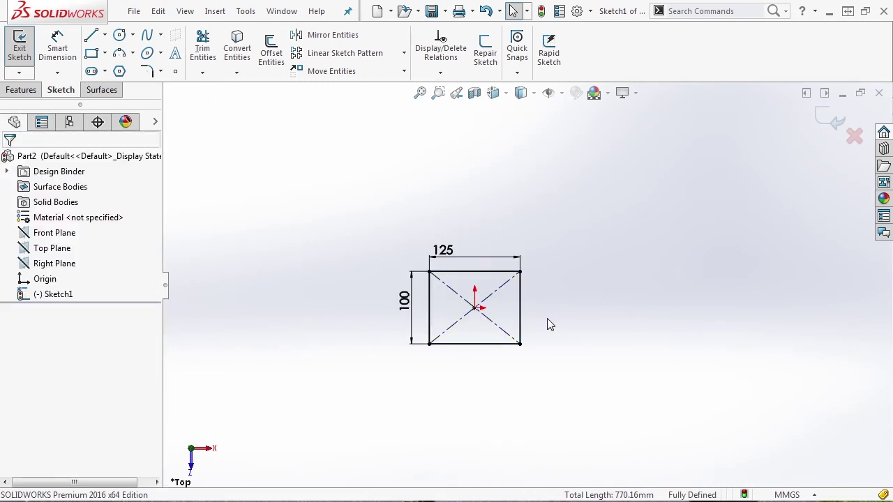
Step: Try to move the whole rectangle and its centre point by ΔX 100 mm and ΔY 150 mm, with and without Keep relations
click(333, 73)
drag(589, 382, 334, 180)
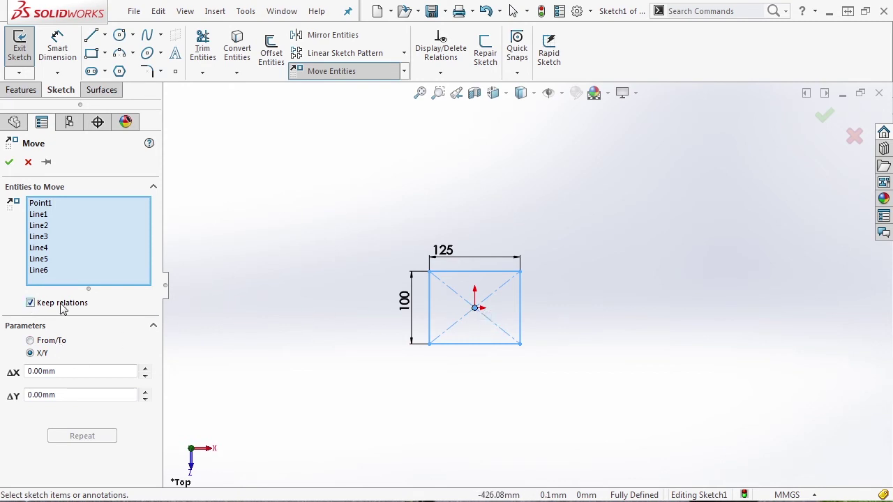
drag(74, 370, 17, 372)
text(100)
key(Tab)
text(150)
key(Return)
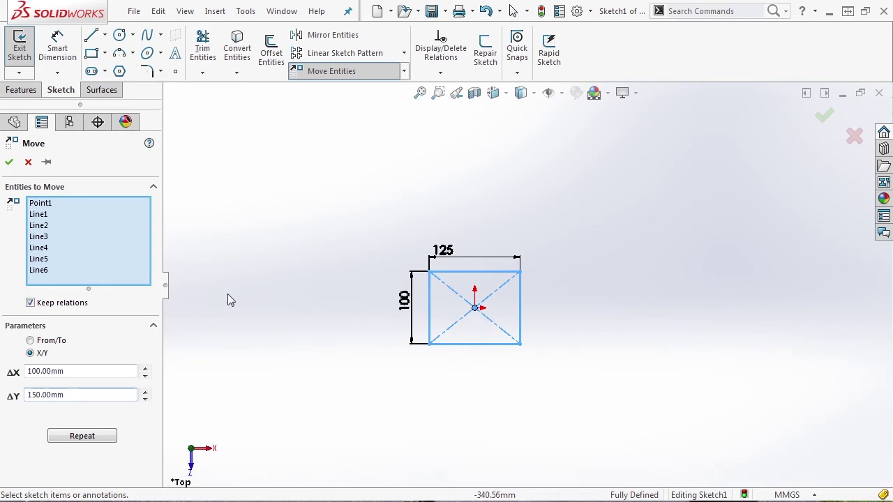
click(61, 307)
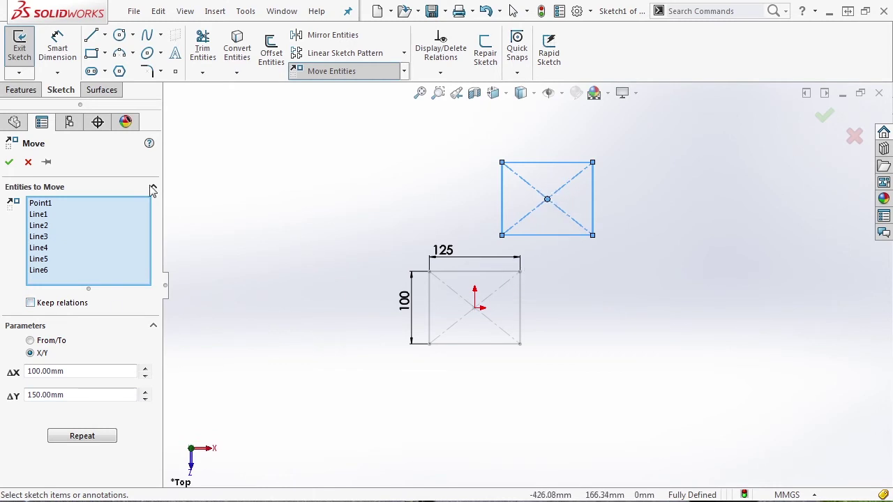
click(9, 161)
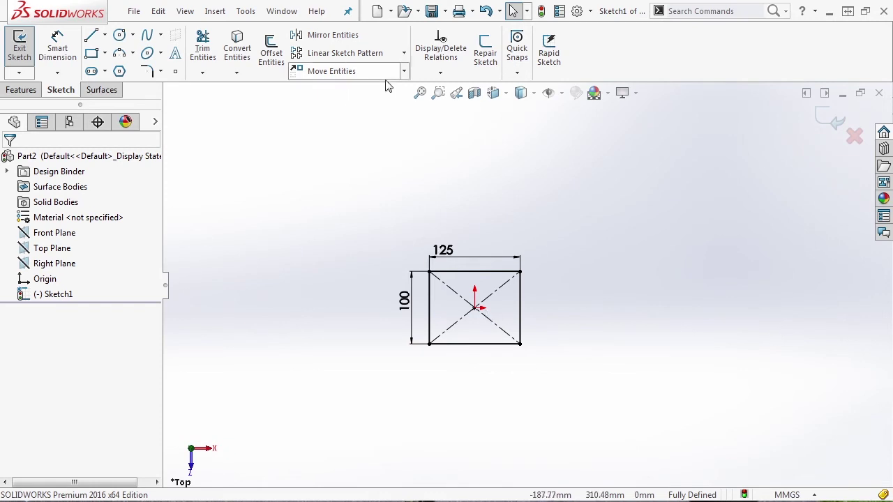
Step: Copy the whole rectangle and its centre point by ΔX 150 mm and ΔY 150 mm with relations kept
click(403, 71)
click(341, 111)
drag(631, 373, 394, 247)
click(39, 307)
click(74, 371)
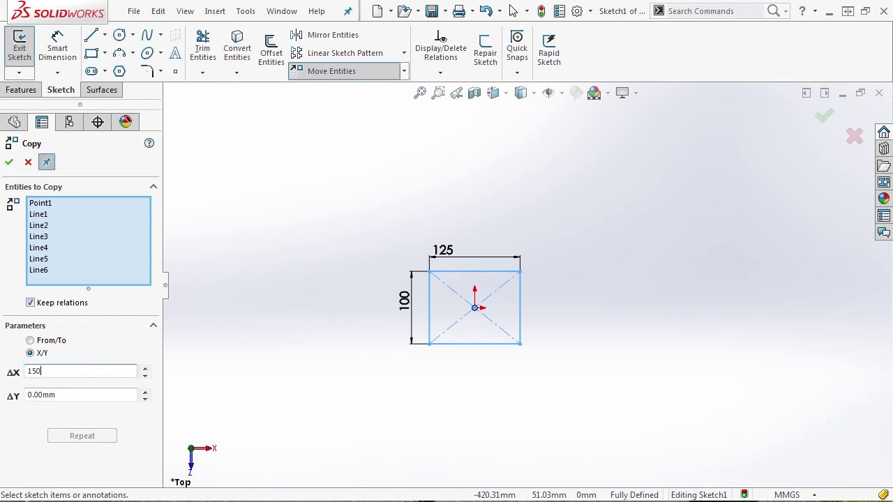
text(150)
text(150)
key(Return)
click(9, 161)
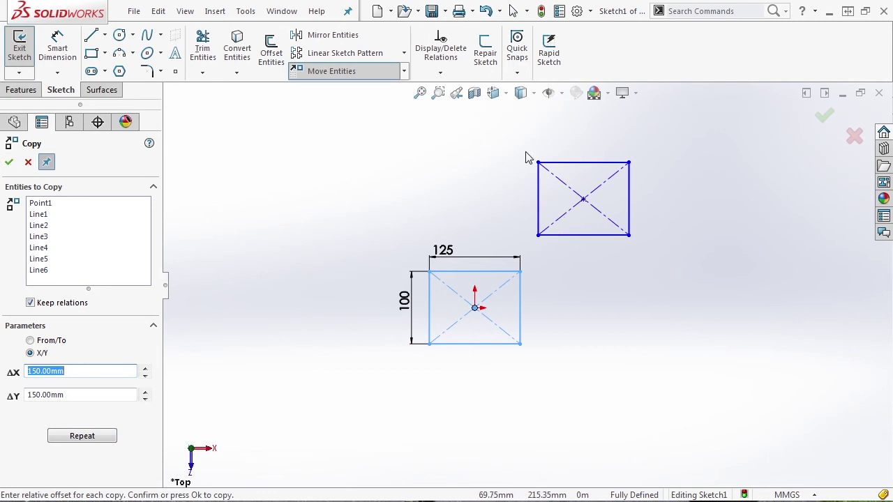
click(11, 164)
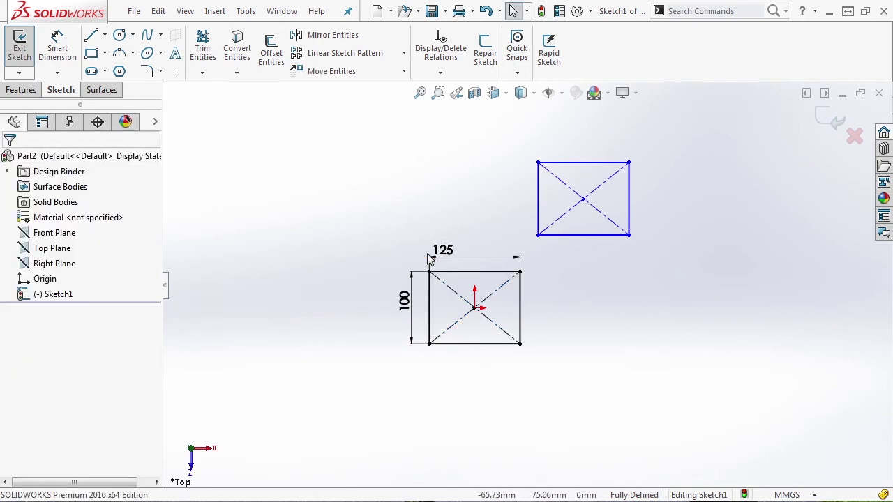
Step: Space the width and height dimensions slightly farther from the original rectangle and inspect the relations of the copy's left and bottom lines
drag(456, 259, 461, 249)
drag(406, 302, 400, 303)
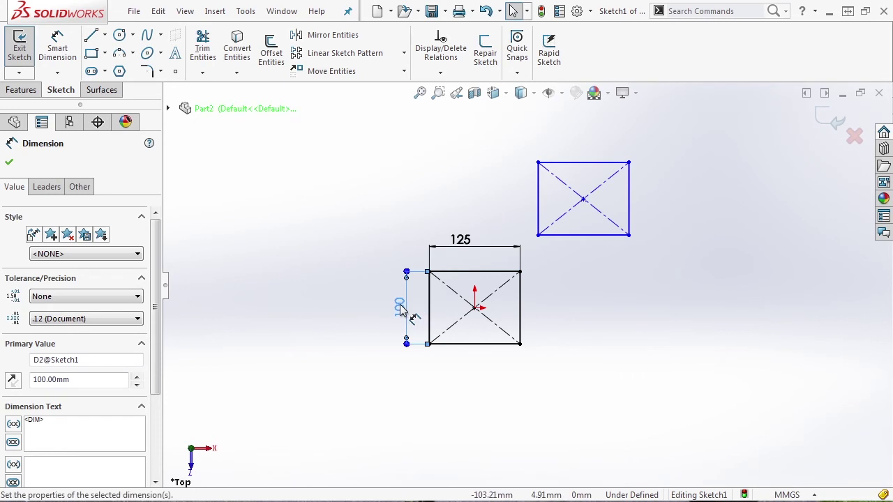
click(542, 210)
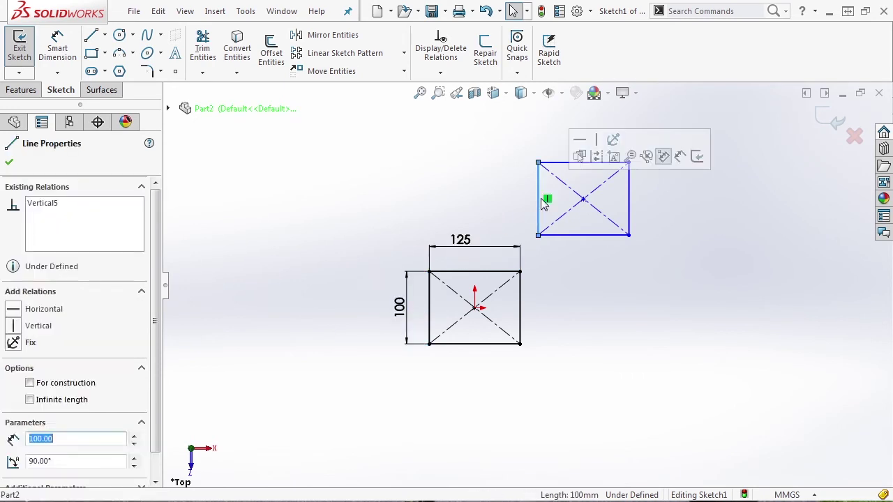
drag(541, 189, 514, 186)
click(594, 266)
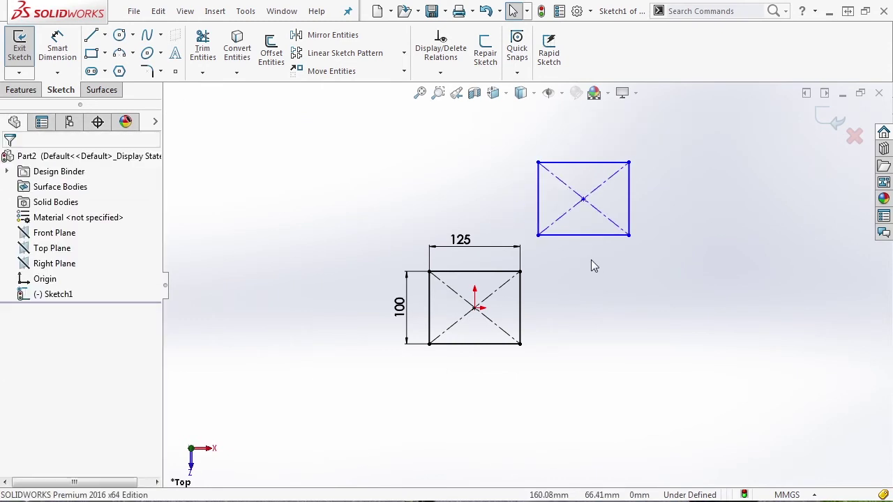
click(595, 238)
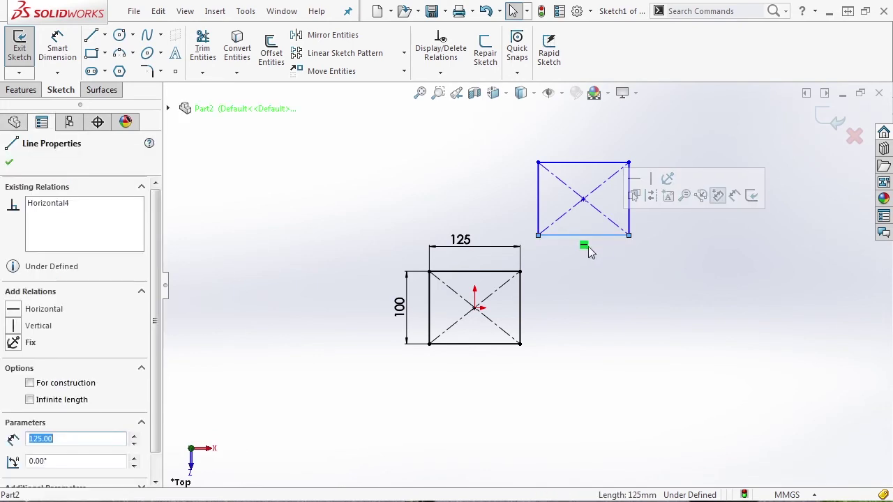
click(584, 255)
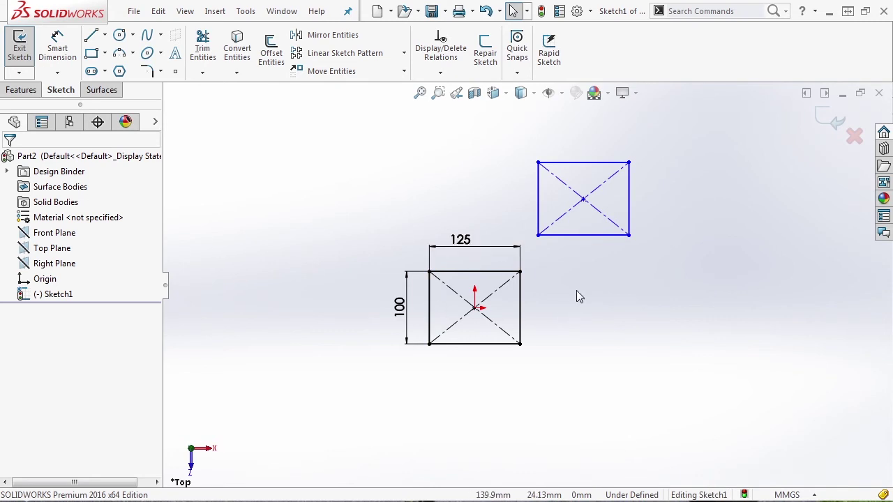
Step: Make the copied rectangle's top and left lines equal to the matching lines of the original rectangle
click(499, 273)
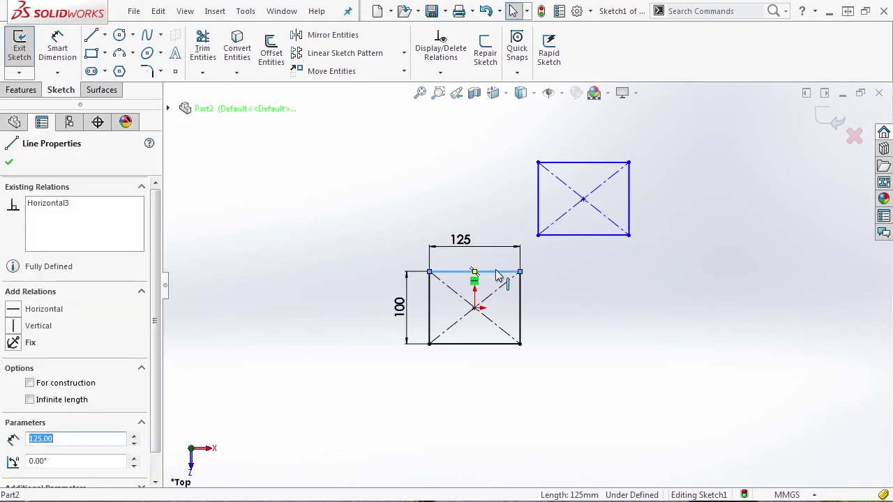
ctrl+click(578, 163)
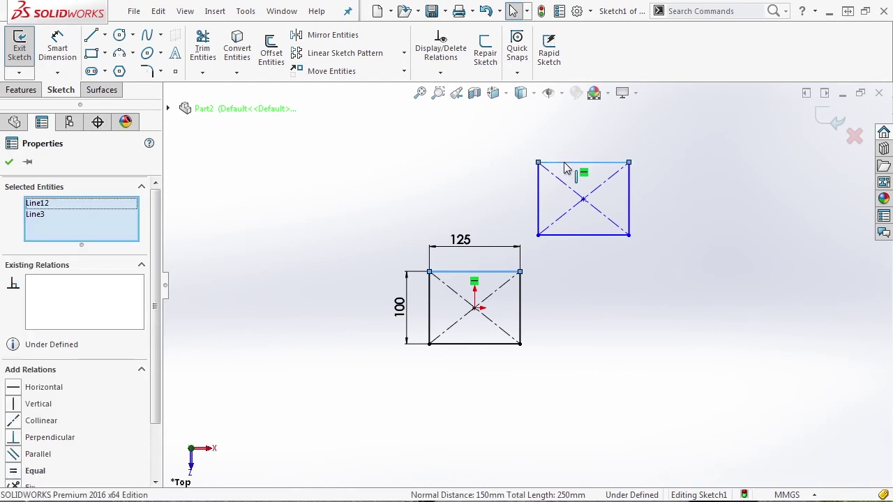
click(686, 109)
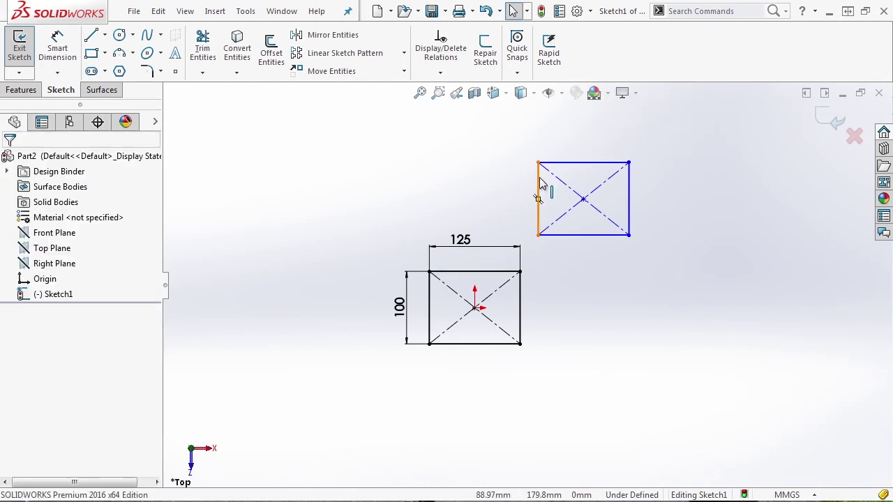
click(538, 199)
ctrl+click(430, 287)
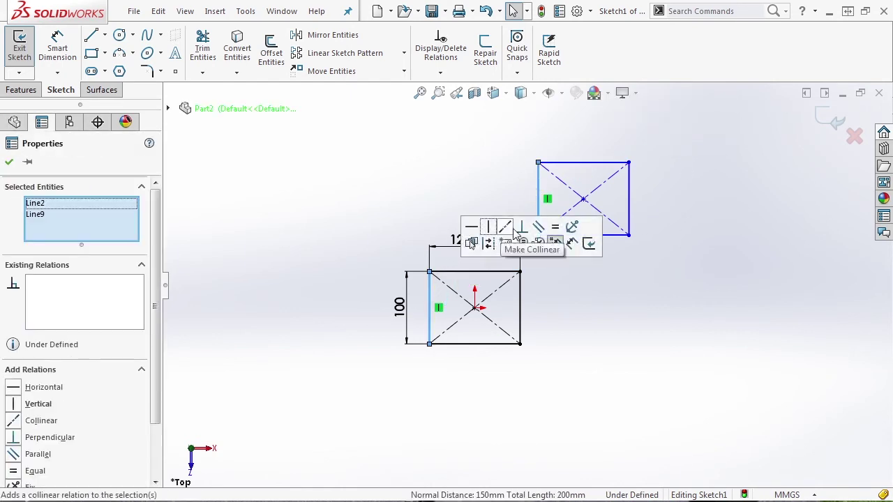
click(555, 226)
click(604, 285)
Step: Try shifting the copied rectangle by its upper-right corner and by its centre point, undoing each shift
mouse_move(629, 162)
mouse_down()
mouse_move(702, 160)
mouse_move(582, 159)
mouse_move(630, 157)
mouse_up()
key(ctrl+z)
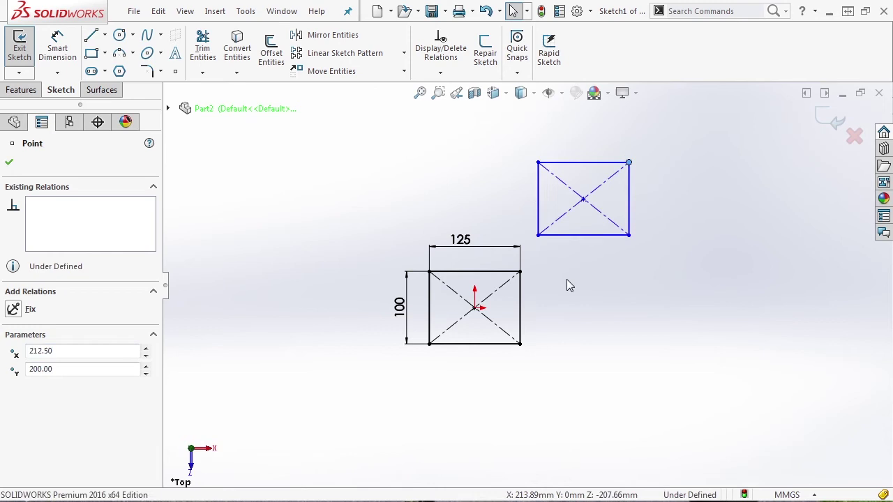
click(603, 302)
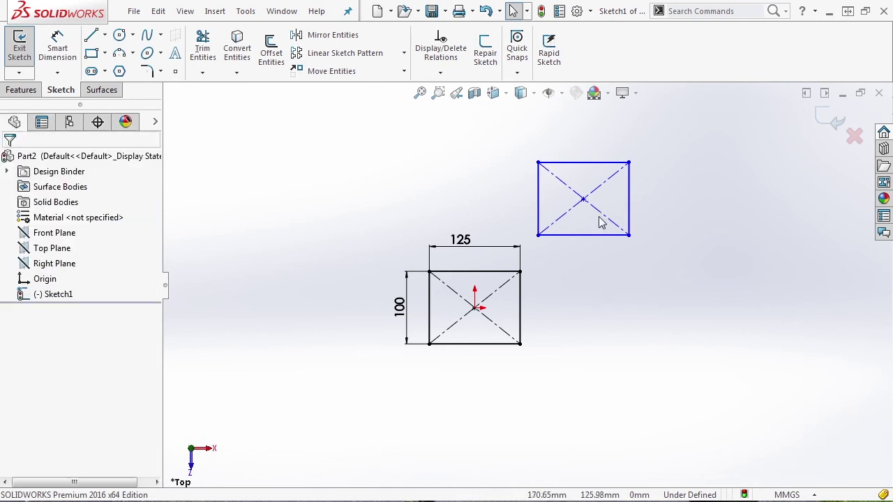
drag(584, 201, 584, 230)
key(ctrl+z)
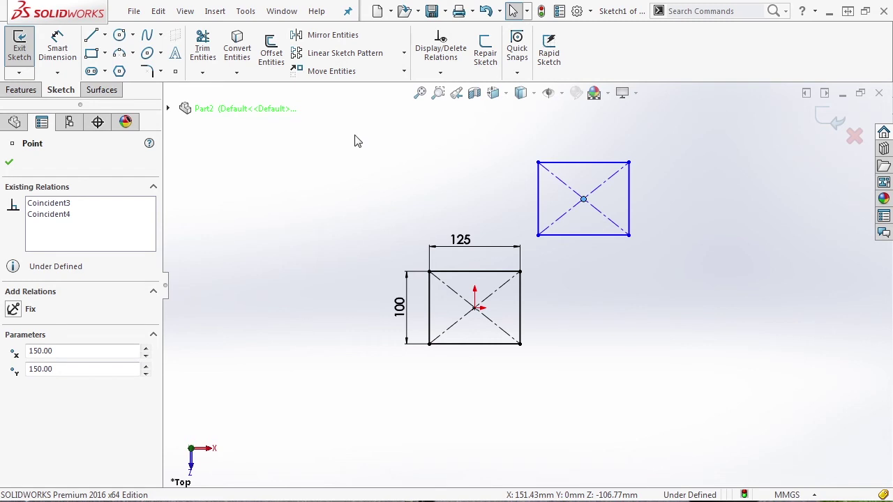
Step: Shift the copied rectangle by its centre point to about X 205 mm, Y 155 mm
drag(586, 201, 624, 200)
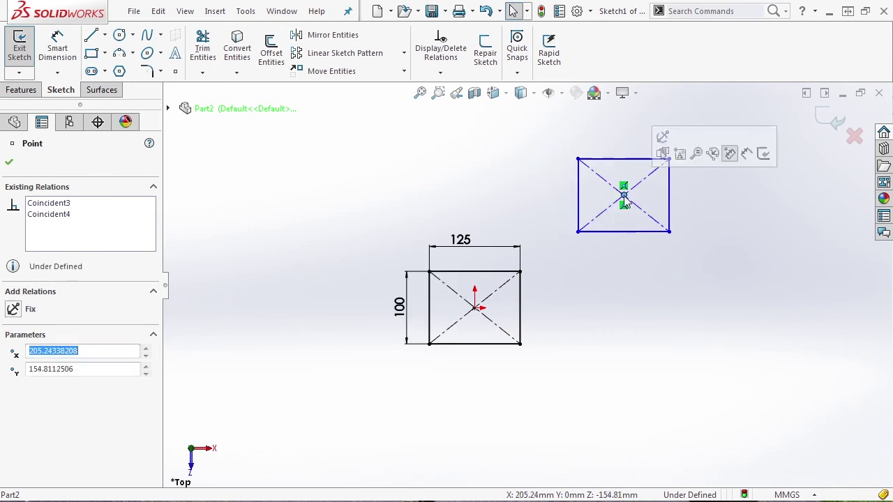
click(403, 184)
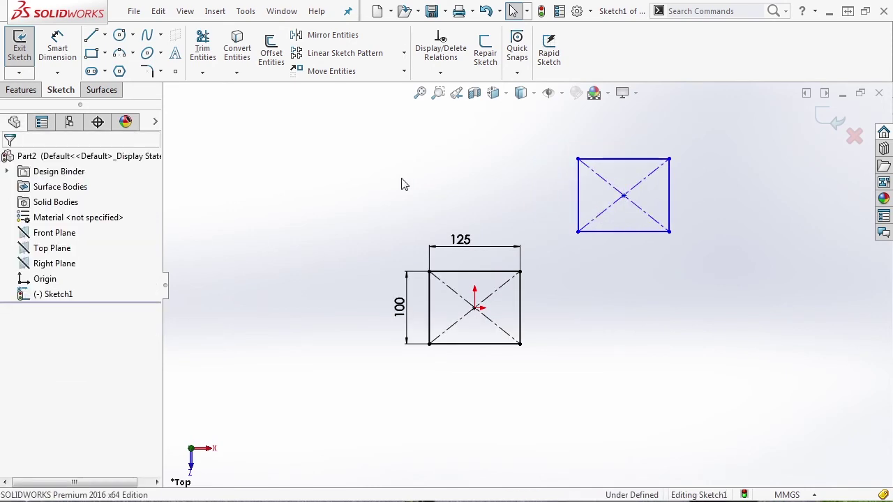
Step: Mirror the original rectangle and its centre point about the copied rectangle's left line, with Copy enabled
click(333, 39)
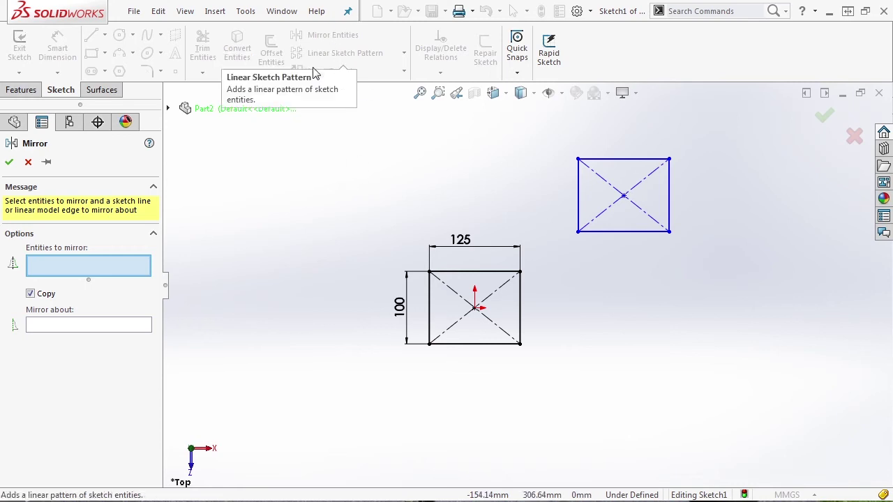
drag(576, 398, 329, 218)
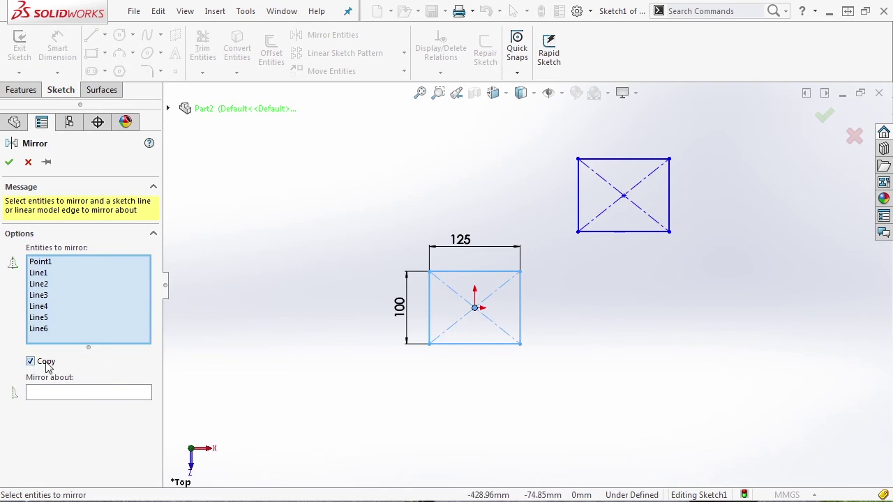
click(49, 395)
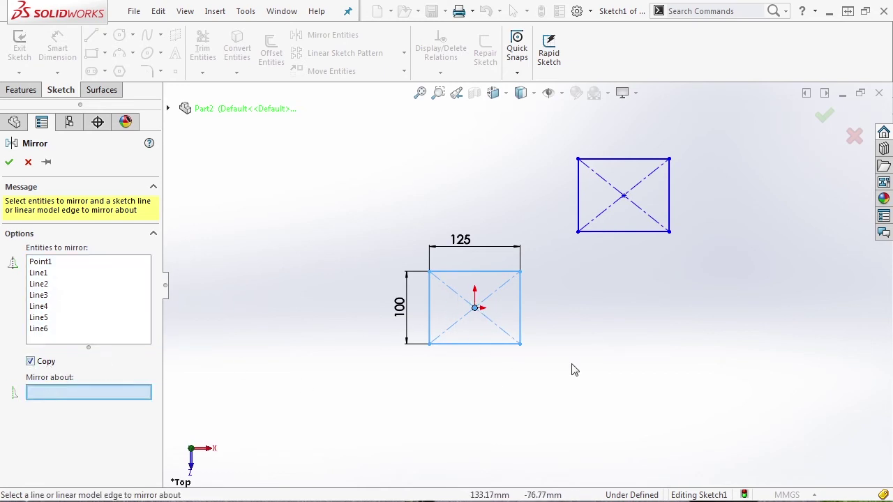
click(578, 190)
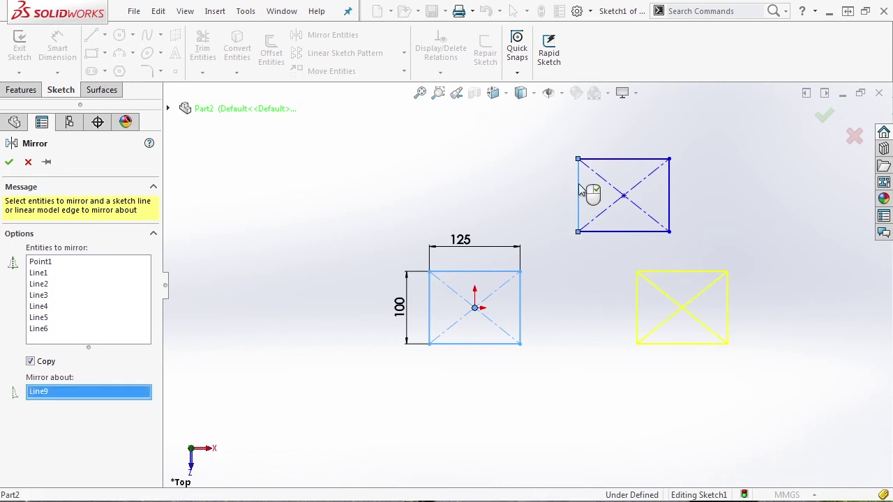
click(9, 162)
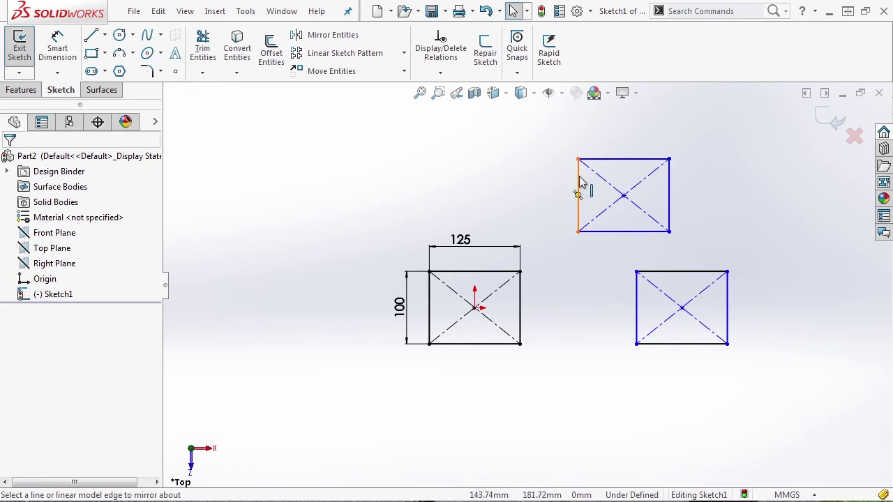
Step: Shift the upper rectangle by its upper-left corner to about X 148 mm, Y 224 mm, and pull the mirrored rectangle's upper-left corner farther right
drag(581, 167, 583, 146)
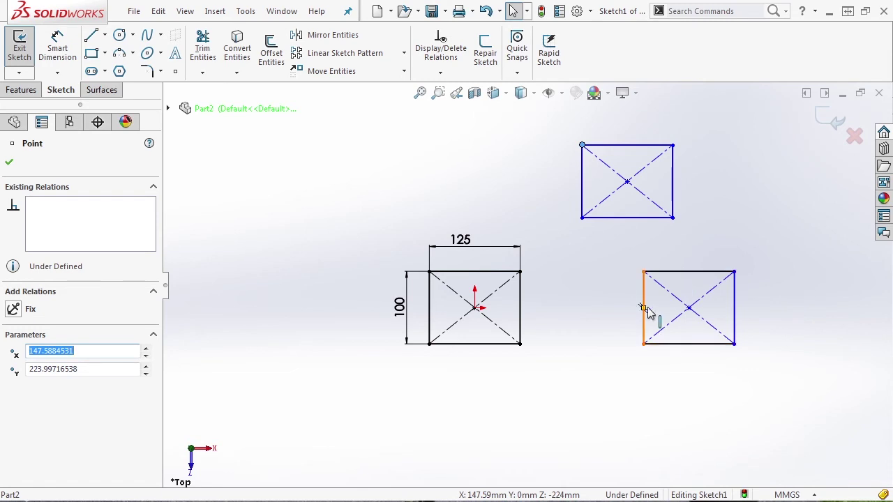
drag(647, 276, 667, 272)
click(578, 331)
Step: Dimension the horizontal distance between the origin and the upper rectangle's centre point as 225 mm
key(s)
click(623, 341)
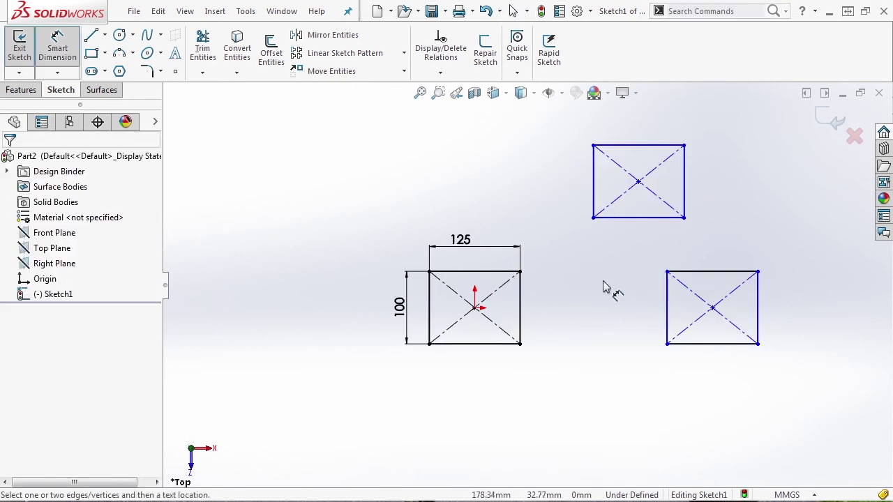
click(638, 182)
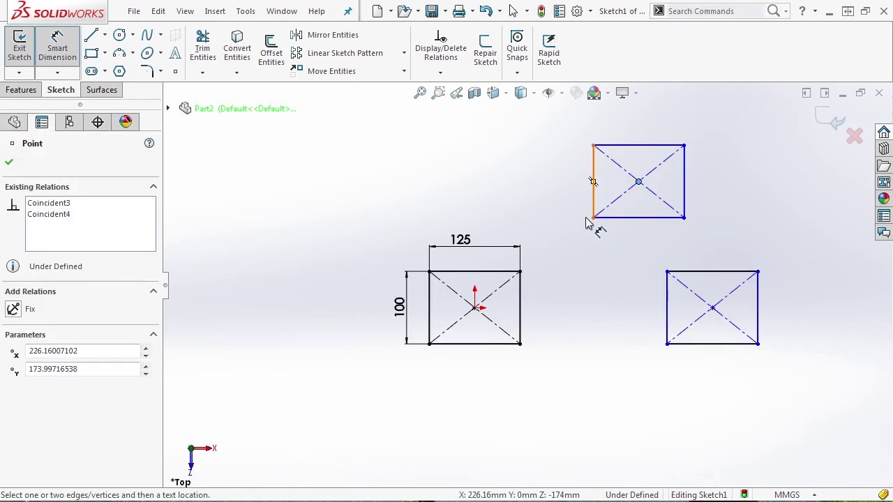
click(474, 308)
click(524, 412)
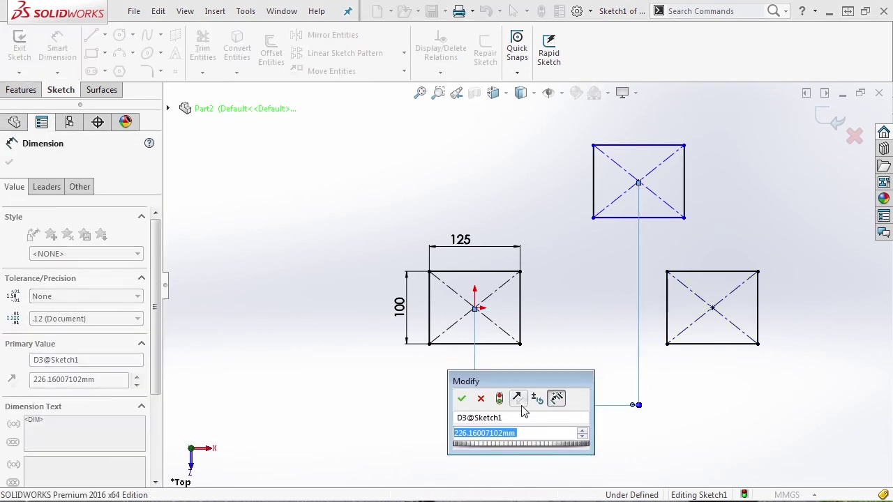
text(225)
key(Return)
key(Escape)
Step: Shift the upper rectangle slightly upward by its top line and inspect the relations of the mirrored rectangle's top line
drag(637, 146, 649, 127)
click(706, 271)
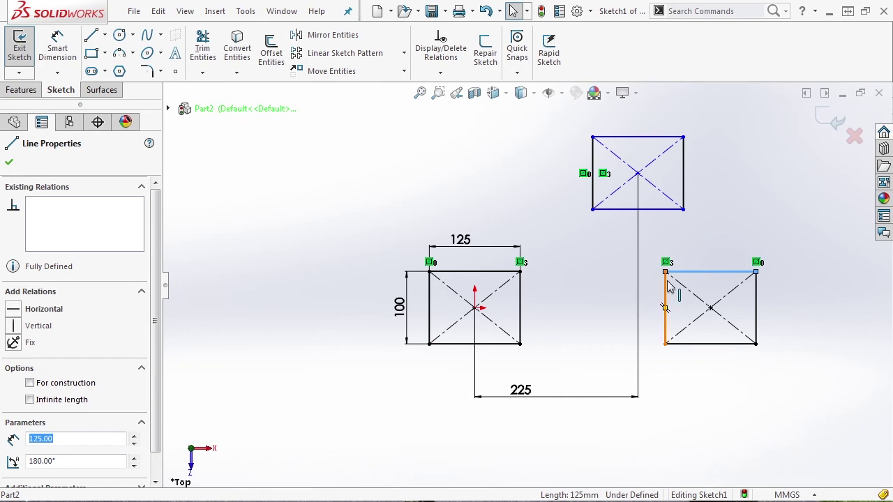
click(587, 296)
Step: Turn on Dynamic Mirror about the upper rectangle's left line
scroll(655, 355, up, 2)
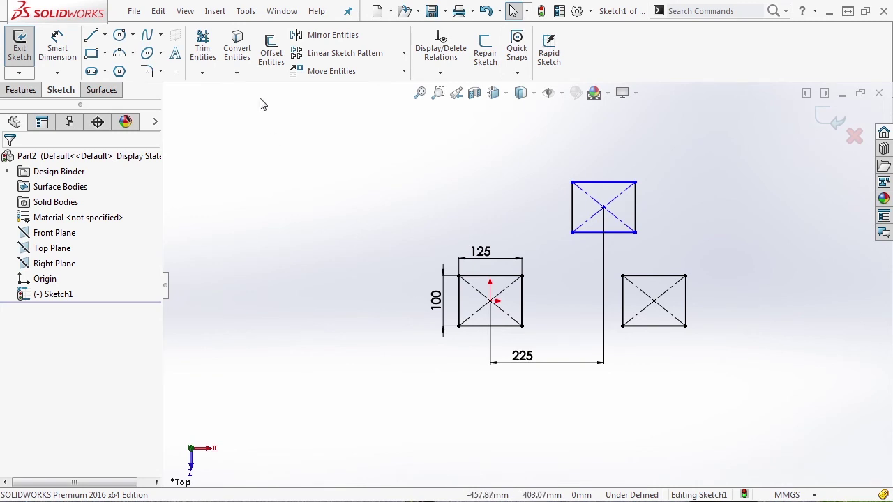
click(245, 10)
mouse_move(296, 345)
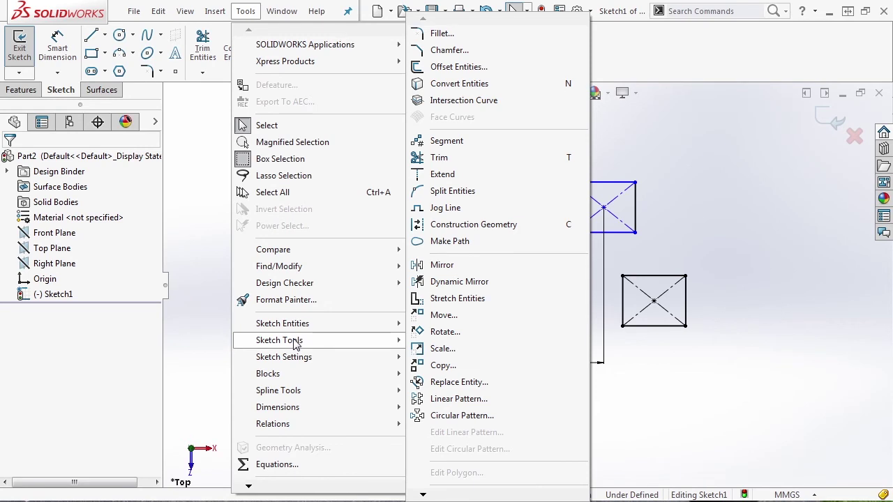
click(447, 284)
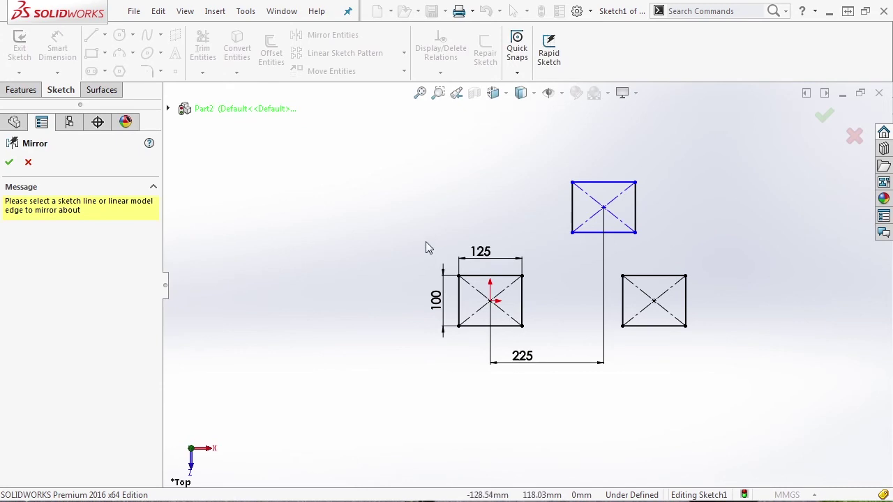
click(572, 202)
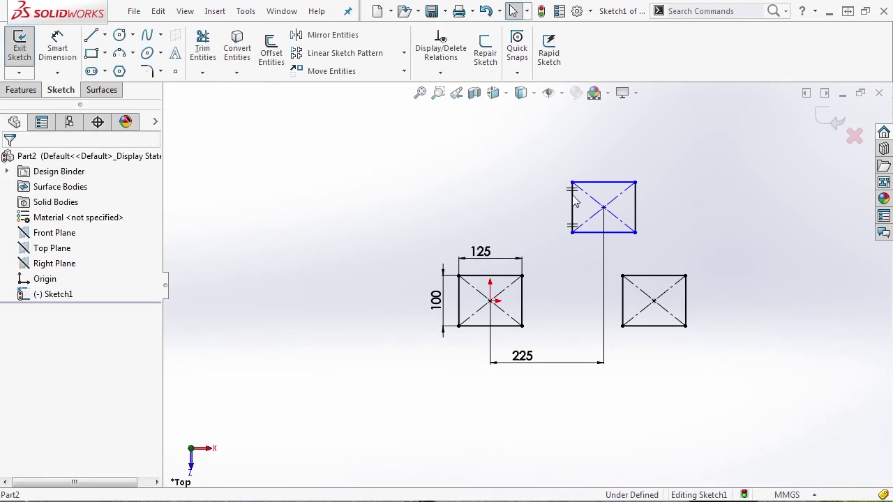
Step: Draw a centre rectangle about 141 mm high above and to the left of the dimensioned origin rectangle
click(104, 54)
click(115, 88)
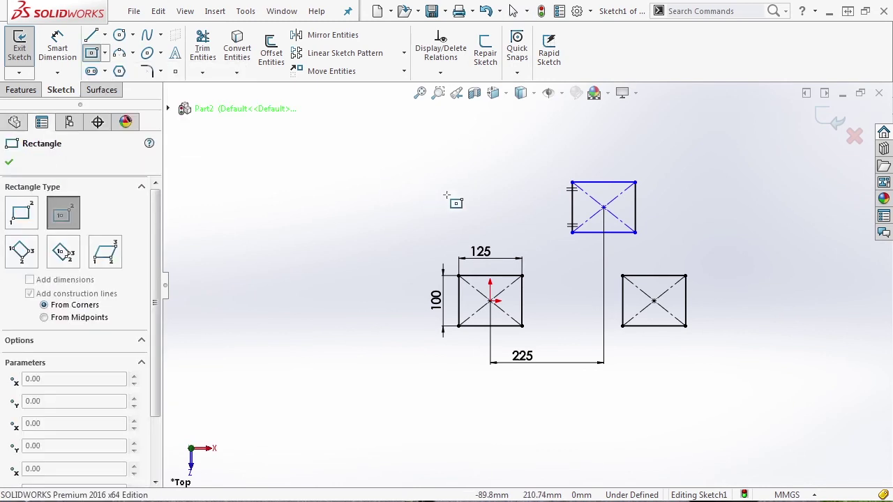
click(427, 162)
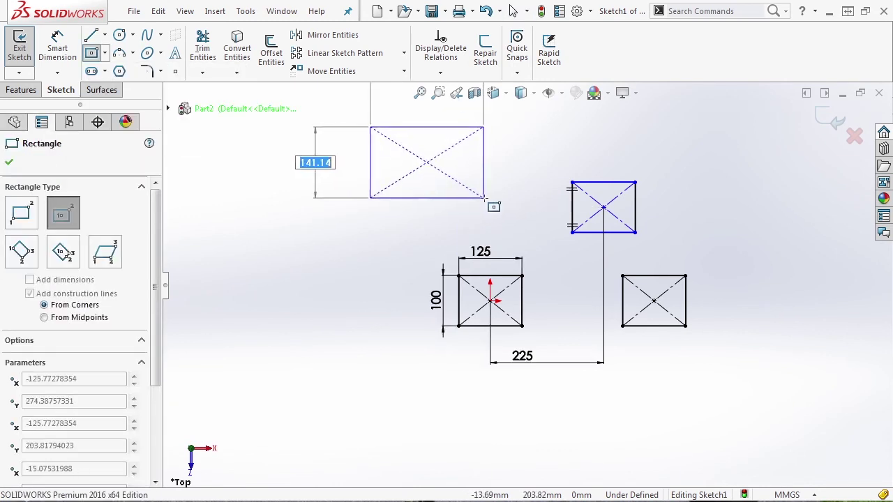
click(484, 197)
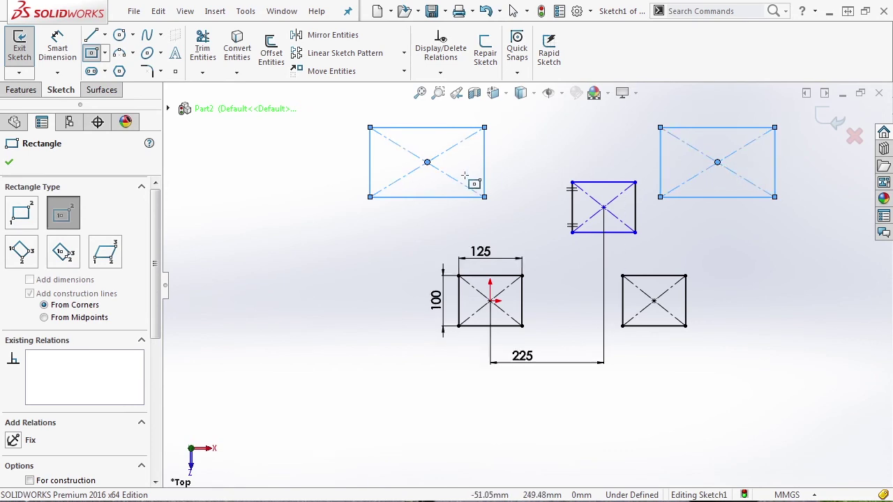
Step: Draw a four-point spline from the new rectangle's upper-left corner, curving outward and down on the side away from the mirror line
click(147, 35)
click(369, 127)
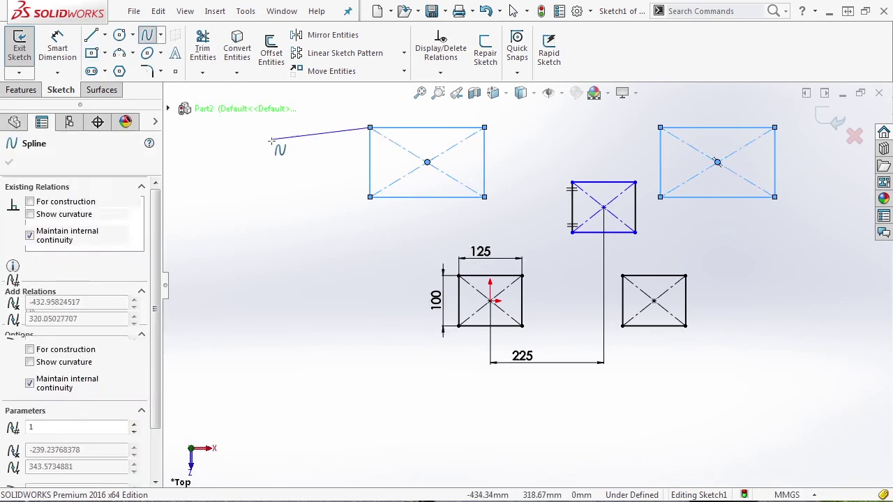
click(270, 157)
click(281, 243)
click(246, 315)
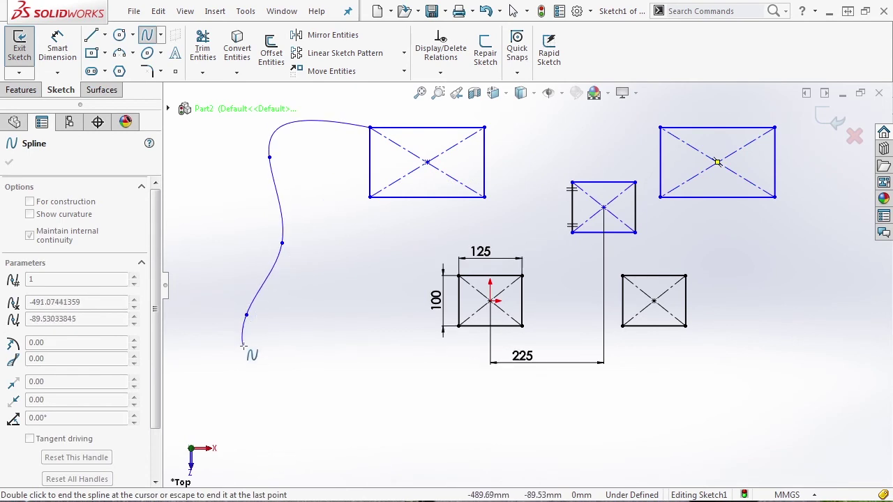
key(Escape)
scroll(684, 242, up, 3)
scroll(802, 243, down, 1)
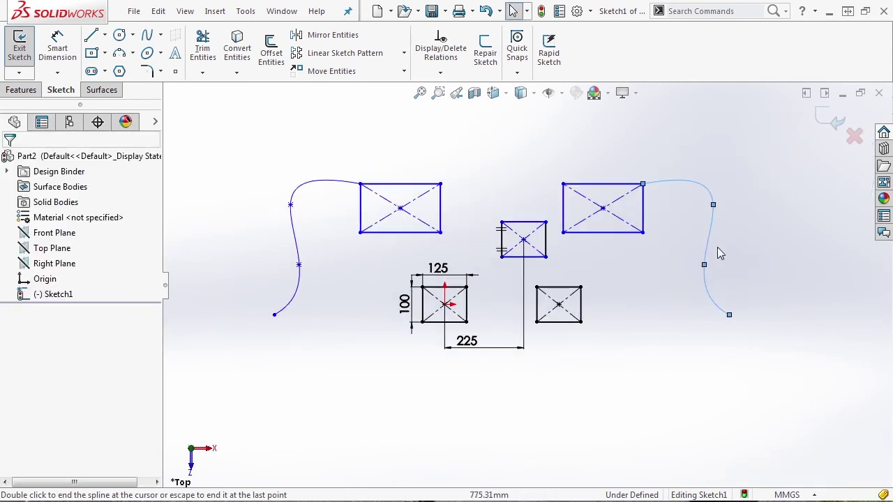
Step: Widen the mirrored large rectangle by its upper-right corner to about X 621 mm, Y 331 mm
click(449, 172)
drag(643, 183, 664, 188)
scroll(565, 234, down, 1)
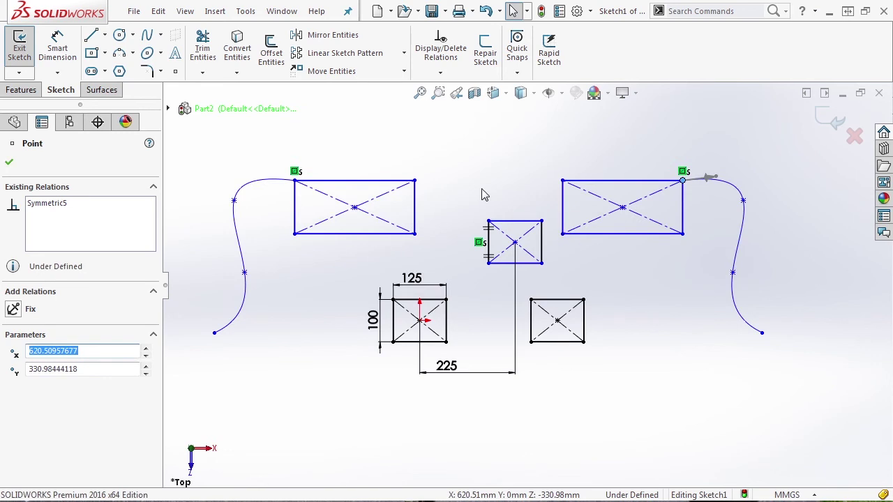
key(Escape)
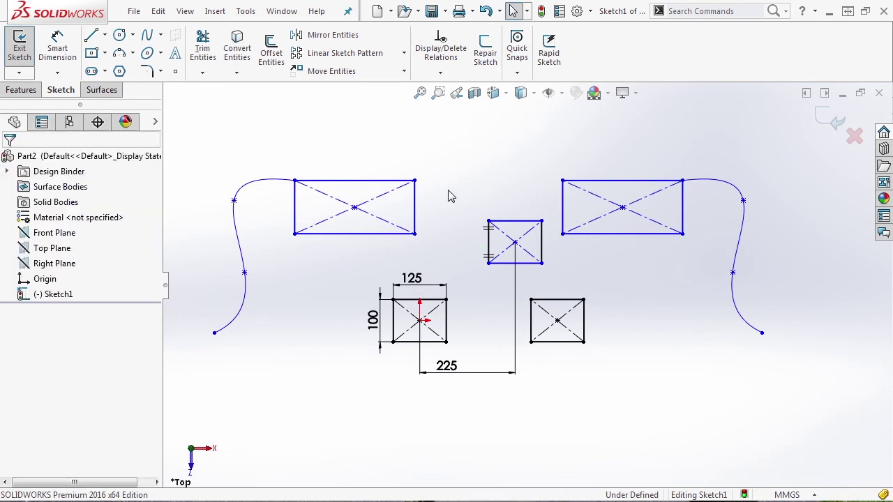
Step: Connect the facing upper corners of the two large rectangles with a horizontal line about 350 mm long, and delete that line
key(l)
click(415, 180)
click(562, 180)
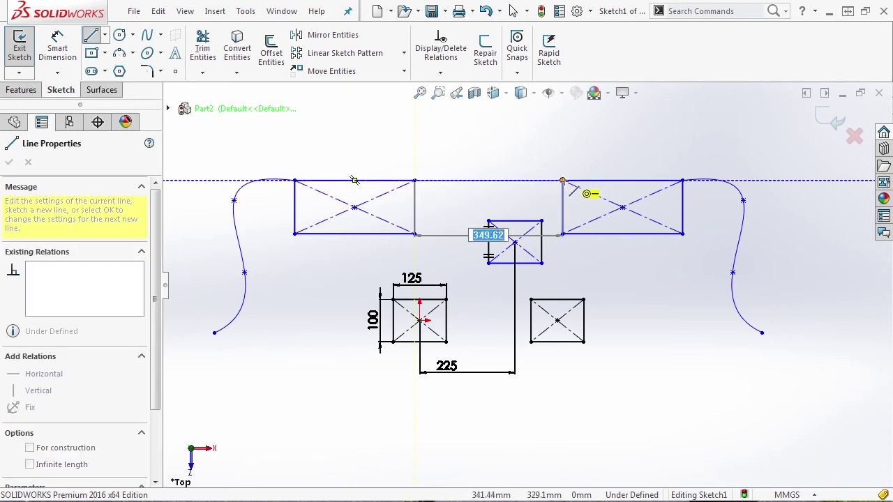
click(534, 259)
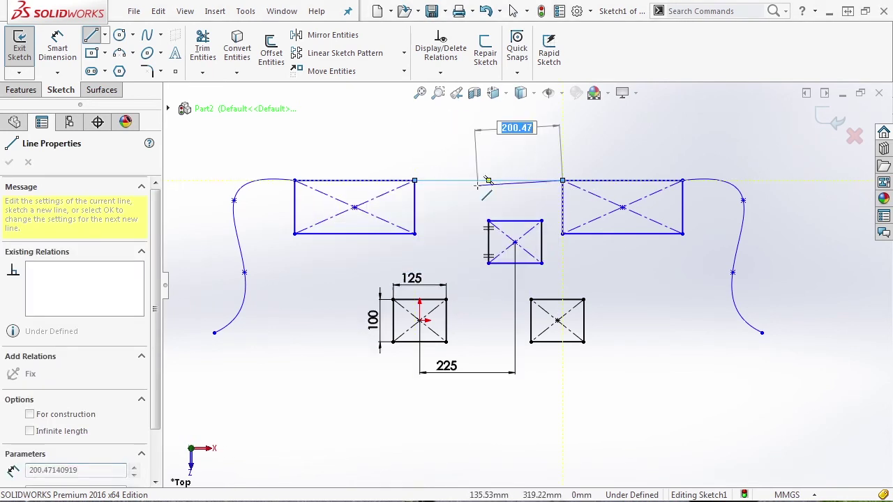
key(Escape)
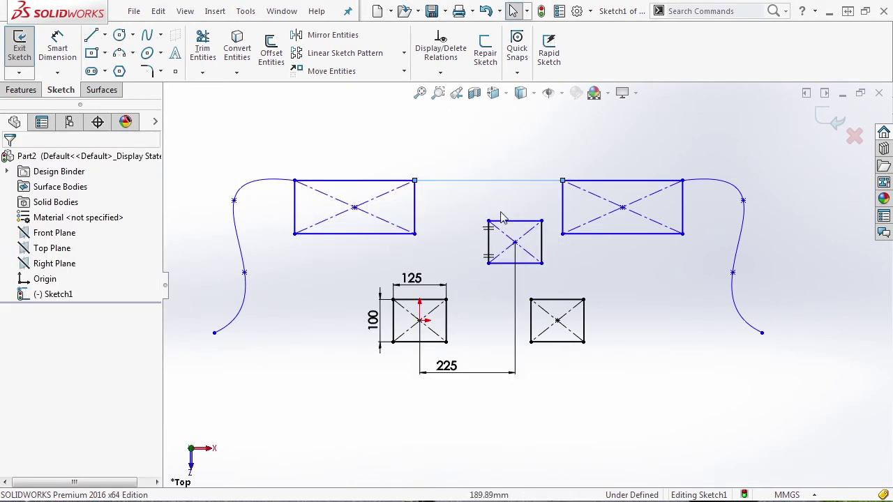
click(520, 187)
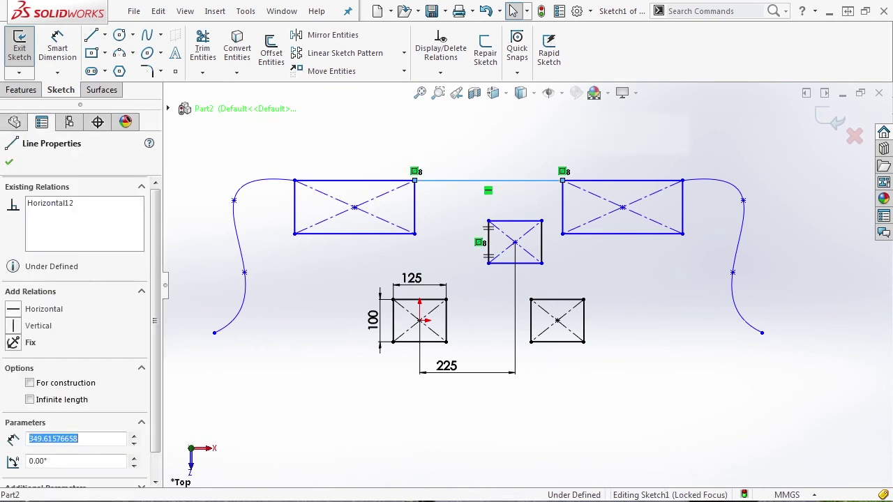
key(Delete)
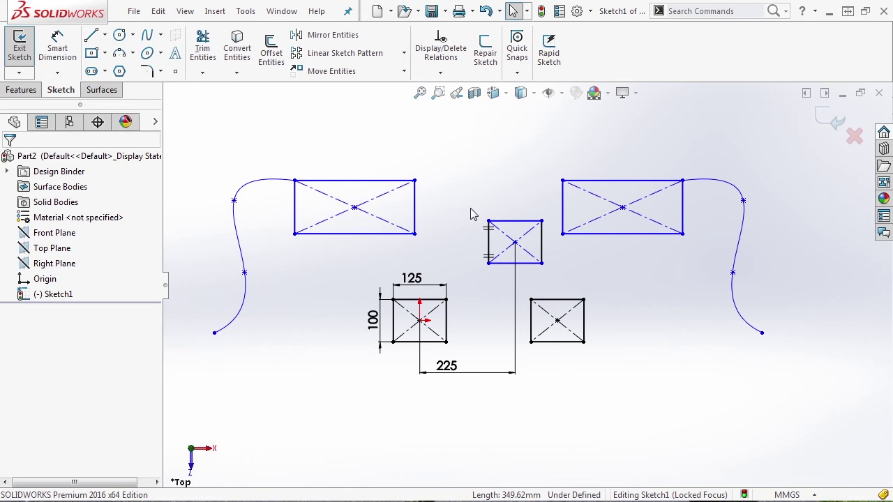
Step: Delete the splines and all rectangles except the dimensioned rectangle at the origin
scroll(471, 213, up, 3)
drag(744, 384, 492, 187)
key(Delete)
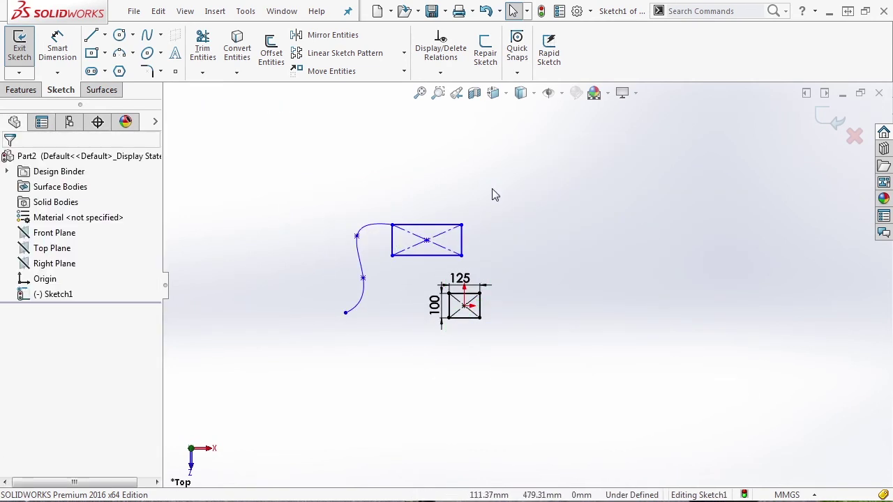
drag(493, 266, 253, 160)
key(Delete)
scroll(502, 300, down, 2)
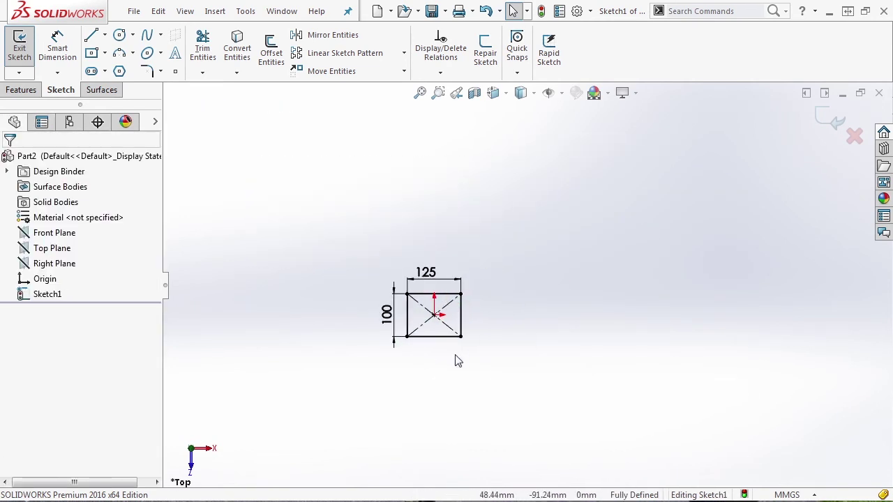
scroll(505, 329, down, 1)
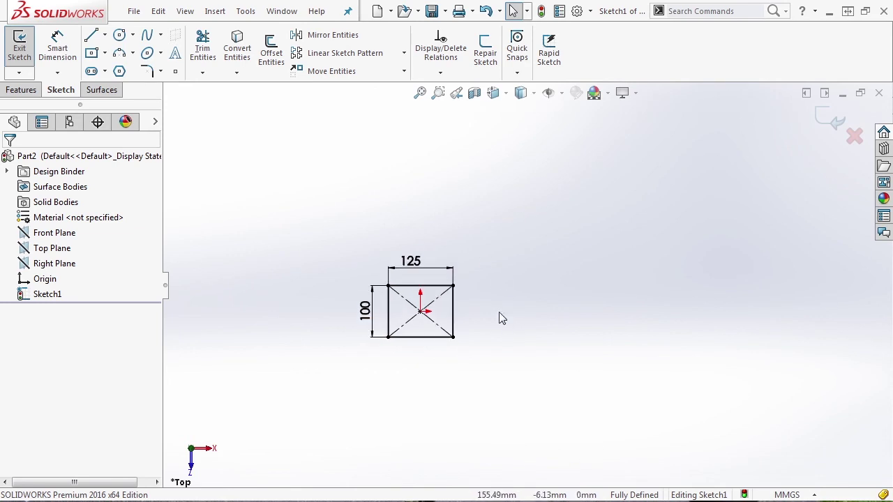
Step: Start a Linear Sketch Pattern with 5 instances at 150 mm spacing along the X-axis, and enable the X spacing dimension
click(406, 54)
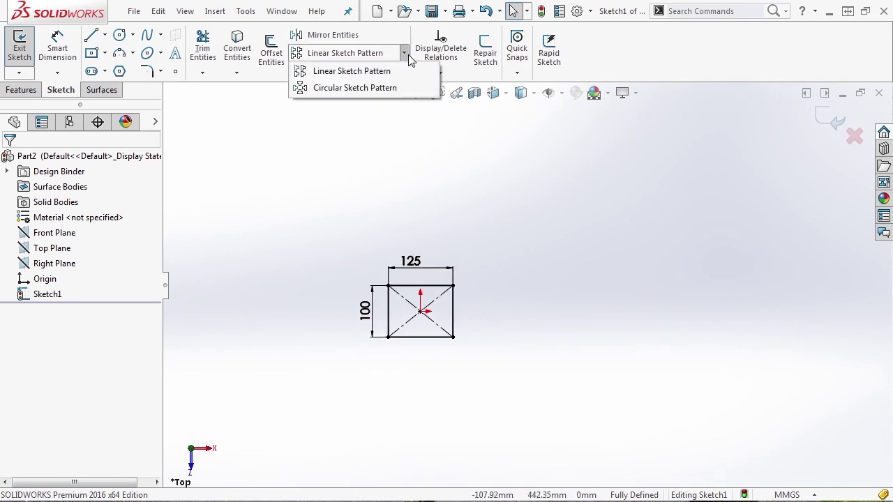
click(377, 72)
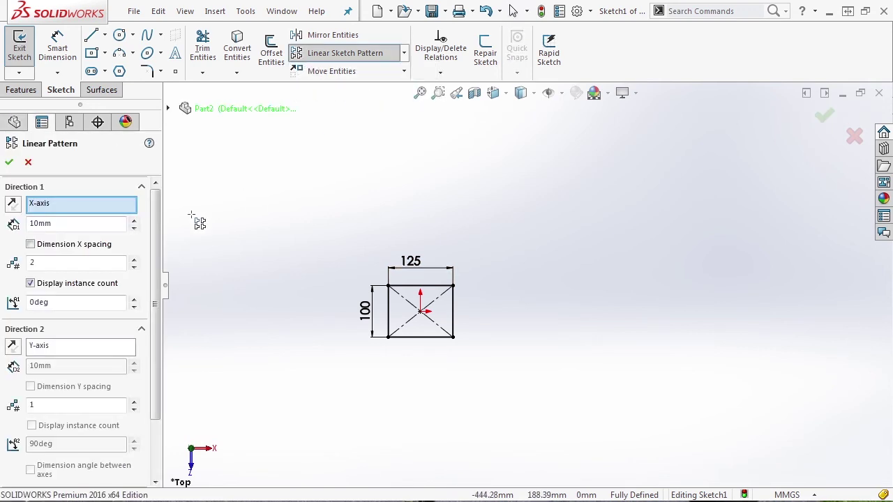
drag(157, 201, 157, 207)
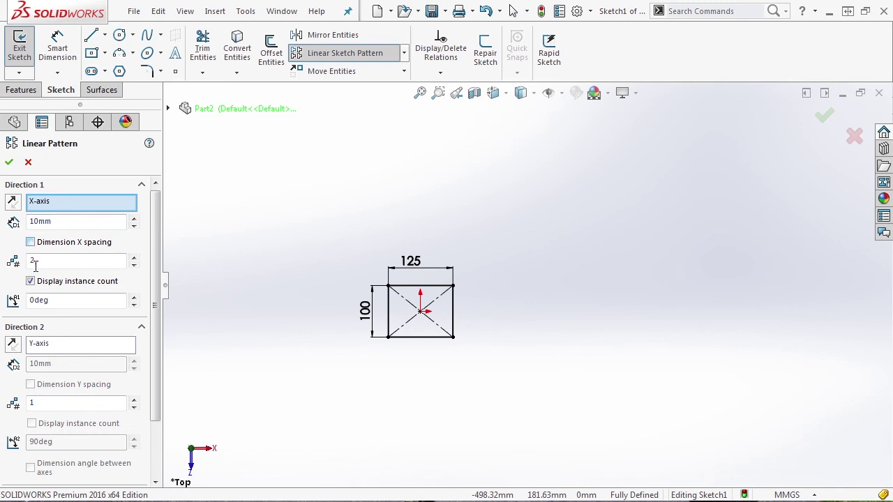
click(31, 243)
double_click(69, 260)
text(5)
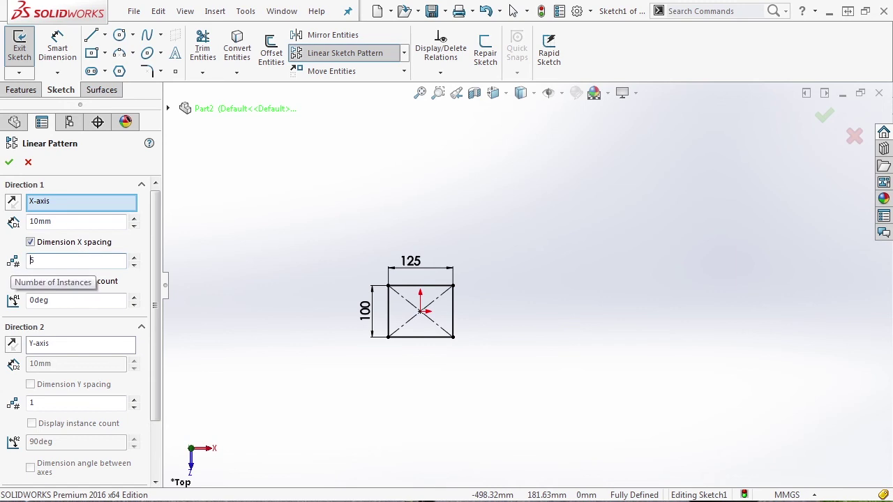
double_click(42, 221)
text(15)
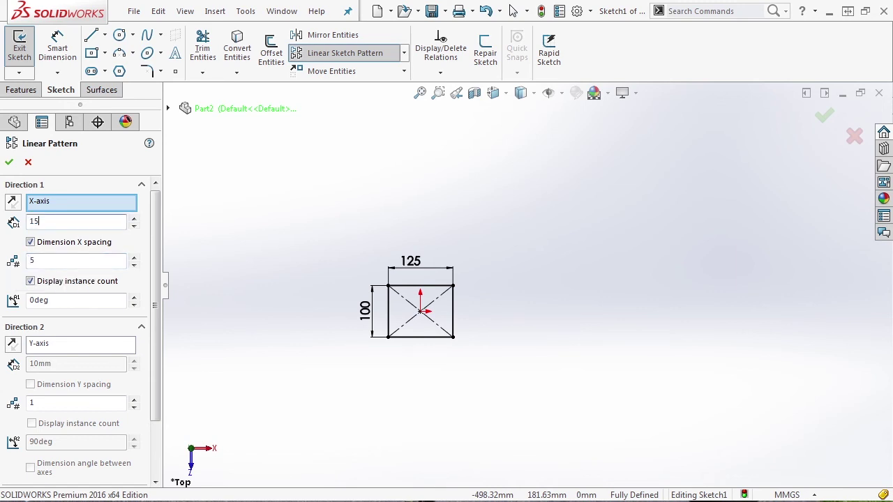
Step: Choose the four sides of the origin rectangle as the entities to pattern
drag(159, 254, 161, 308)
click(49, 443)
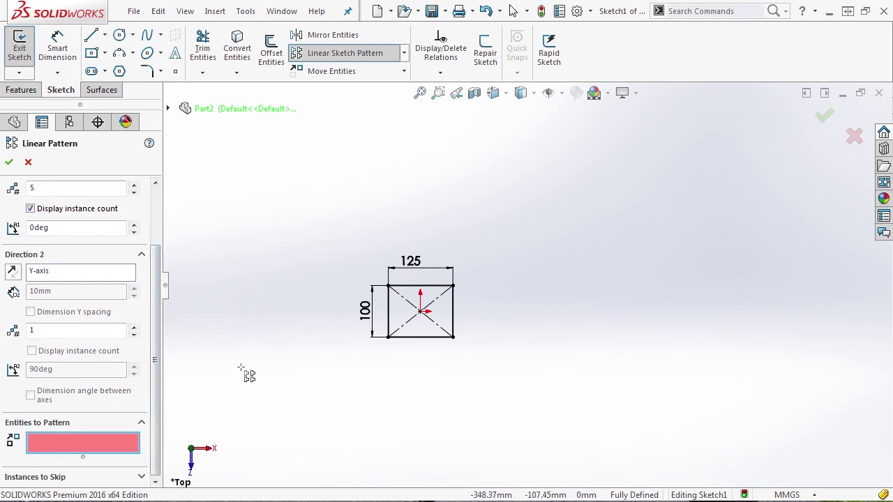
click(436, 287)
click(453, 311)
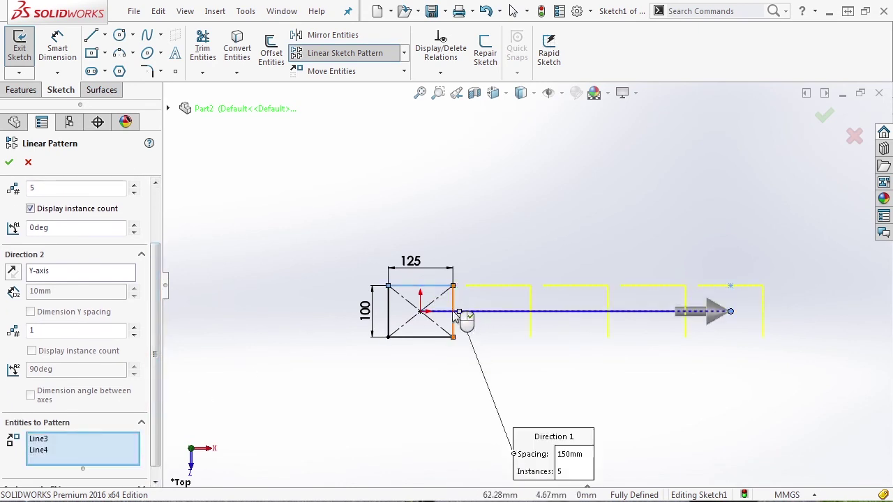
click(439, 337)
click(389, 325)
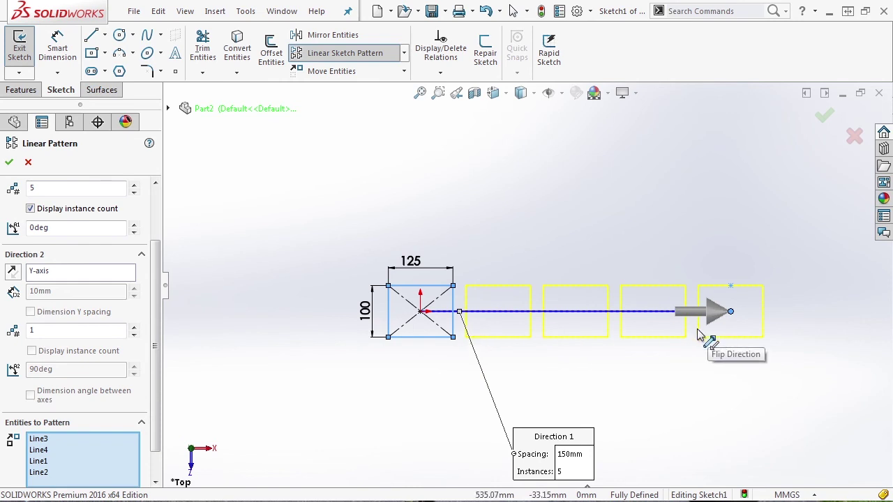
Step: Set the Y-axis direction to 5 instances, and enable its spacing dimension and instance count display
scroll(143, 321, up, 3)
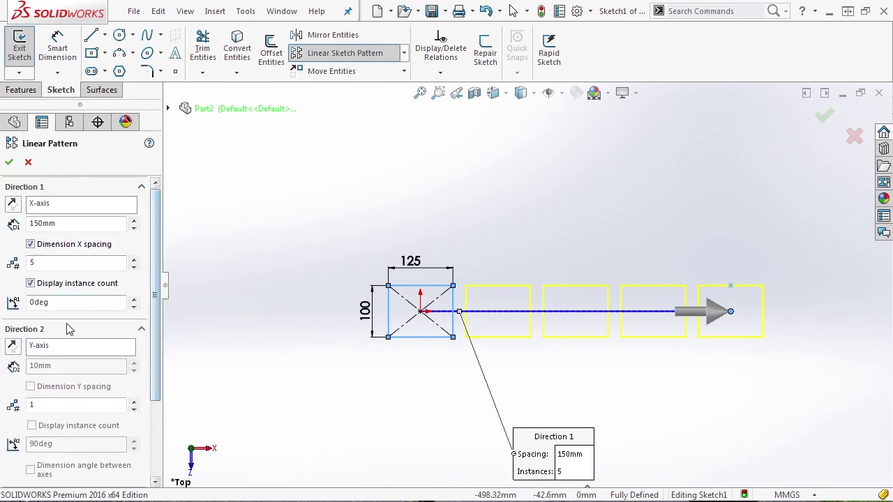
click(58, 404)
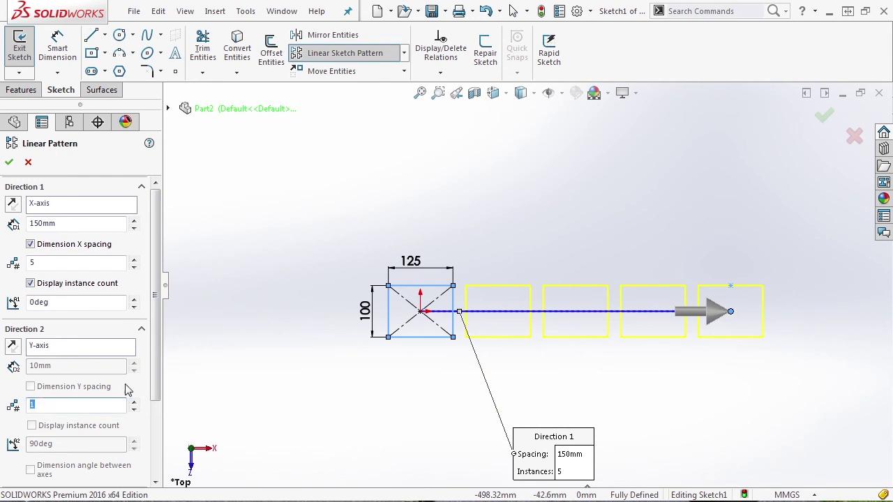
text(5)
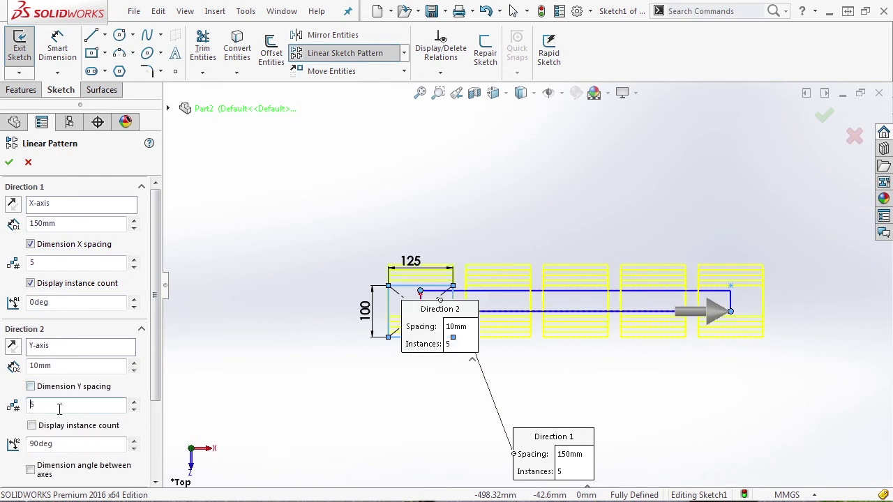
click(35, 387)
click(68, 428)
drag(154, 360, 157, 452)
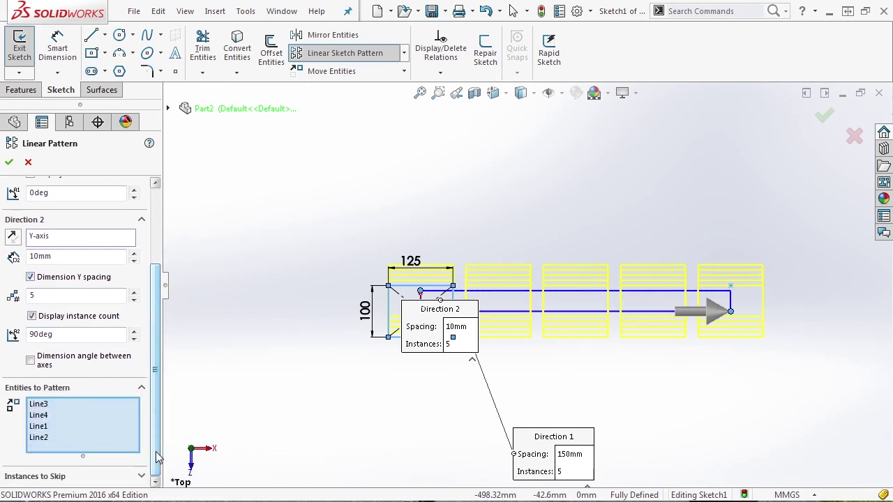
Step: Set the Y-axis spacing to 125 mm and create the rectangle pattern
drag(64, 257, 3, 263)
text(125)
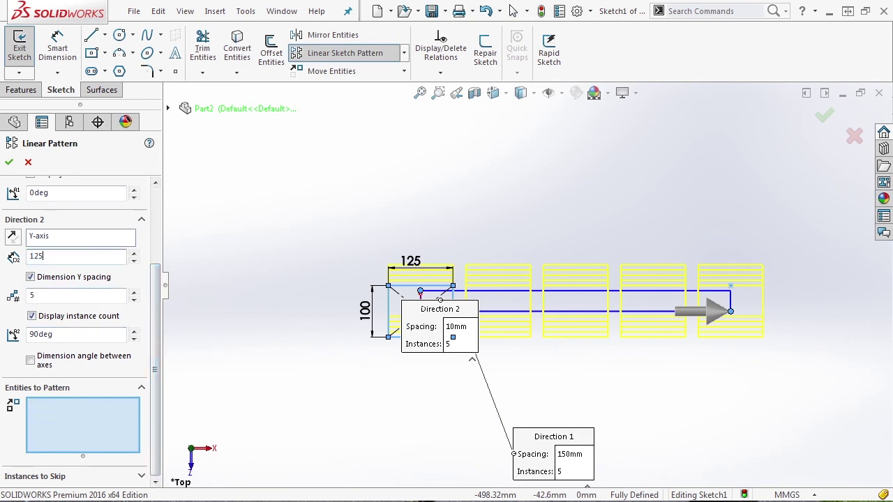
key(Return)
key(f)
scroll(612, 246, down, 3)
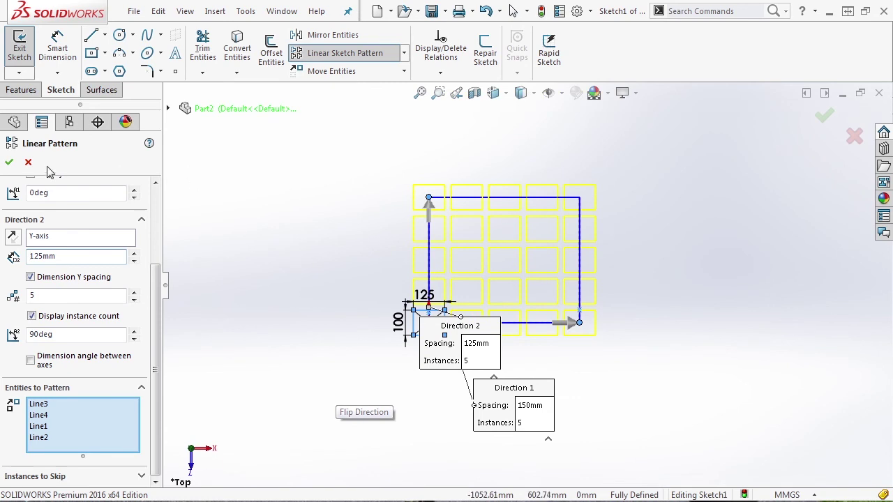
click(9, 162)
scroll(547, 286, down, 3)
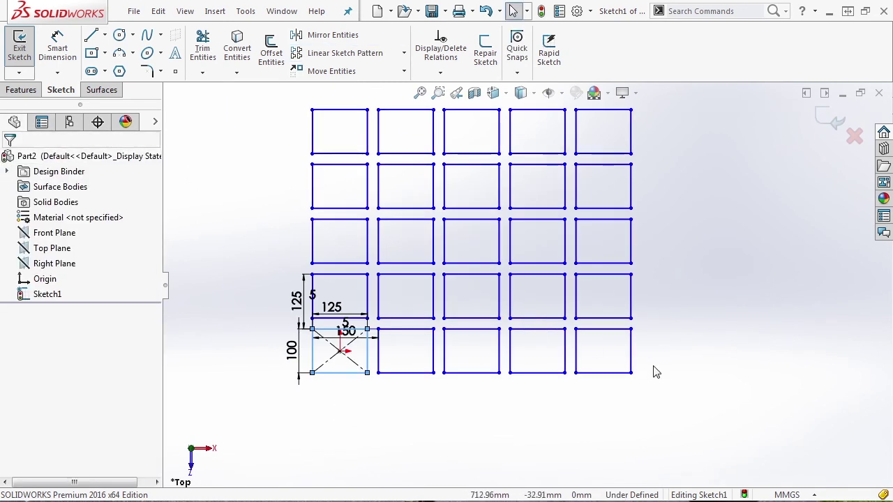
Step: Tilt the pattern by its lower-right corner to about X 657 mm, Y 33 mm, and make the bottom row's construction line horizontal
drag(633, 373, 668, 337)
scroll(339, 335, down, 4)
scroll(433, 324, down, 4)
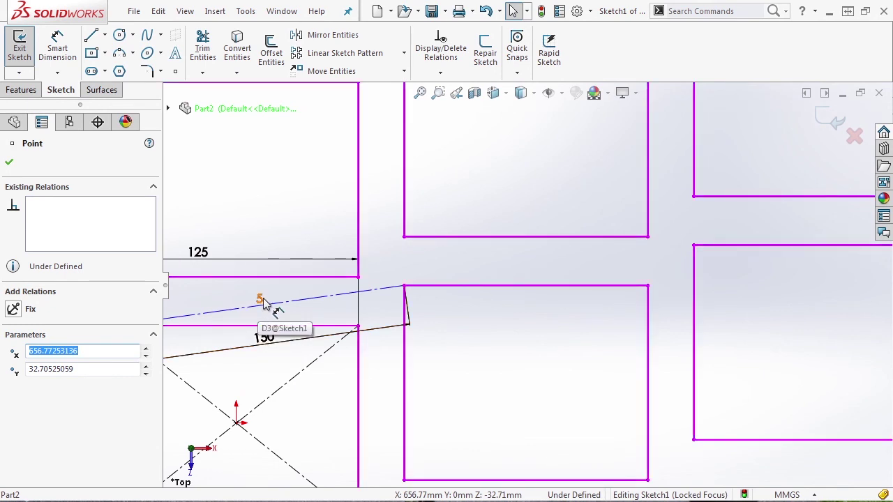
click(377, 296)
click(414, 233)
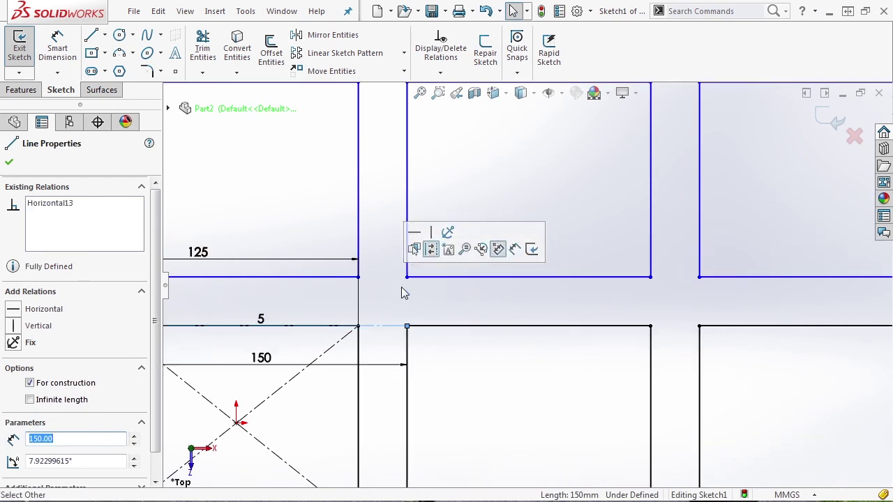
scroll(429, 332, up, 7)
click(482, 373)
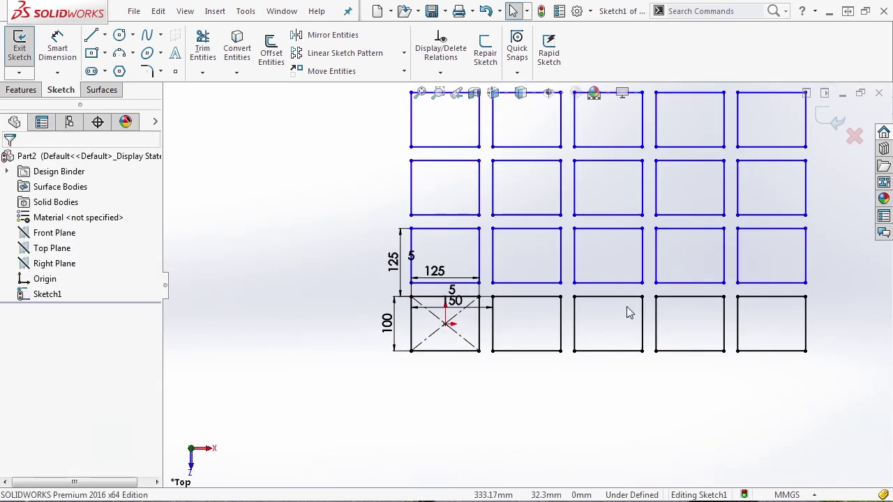
Step: Shear the pattern by an upper row's corner to about X -101 mm, Y 297 mm, and make the left column's construction line vertical
drag(411, 161, 391, 163)
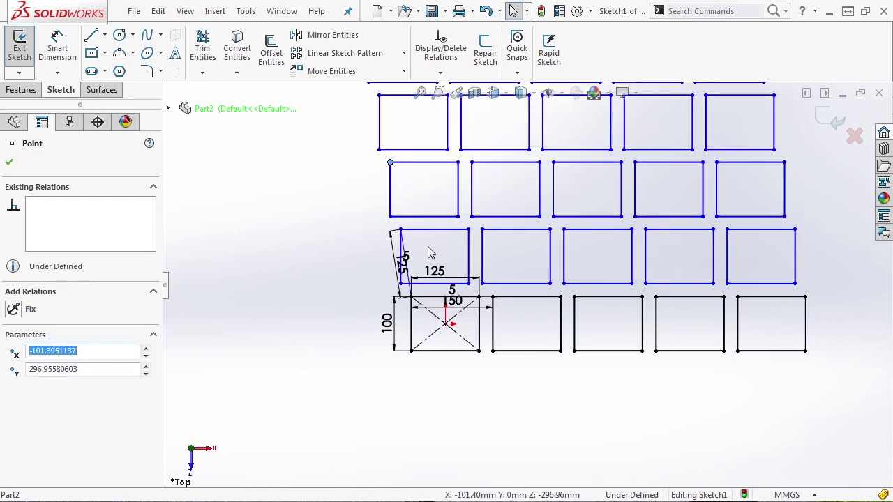
scroll(430, 249, down, 3)
click(399, 265)
click(465, 249)
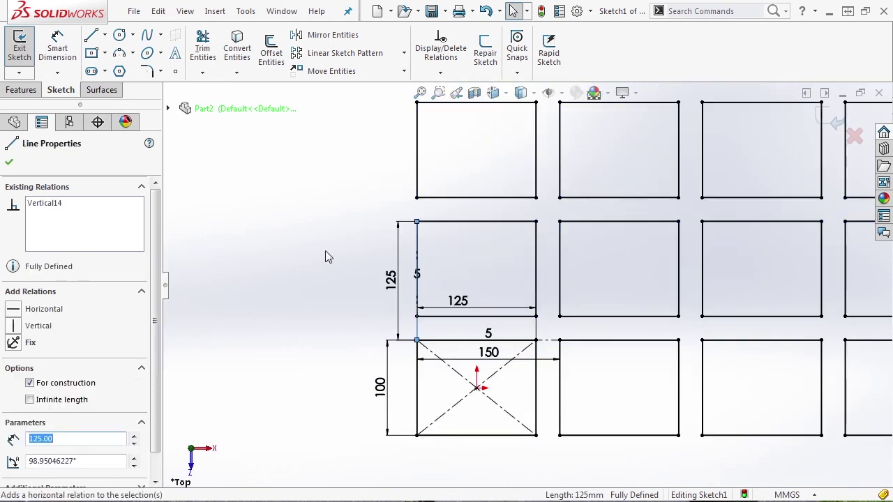
click(338, 254)
scroll(331, 264, up, 8)
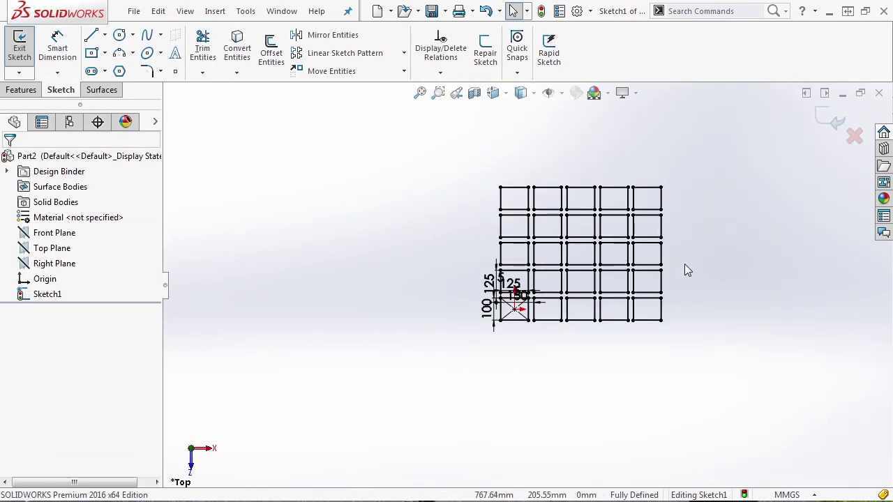
key(f)
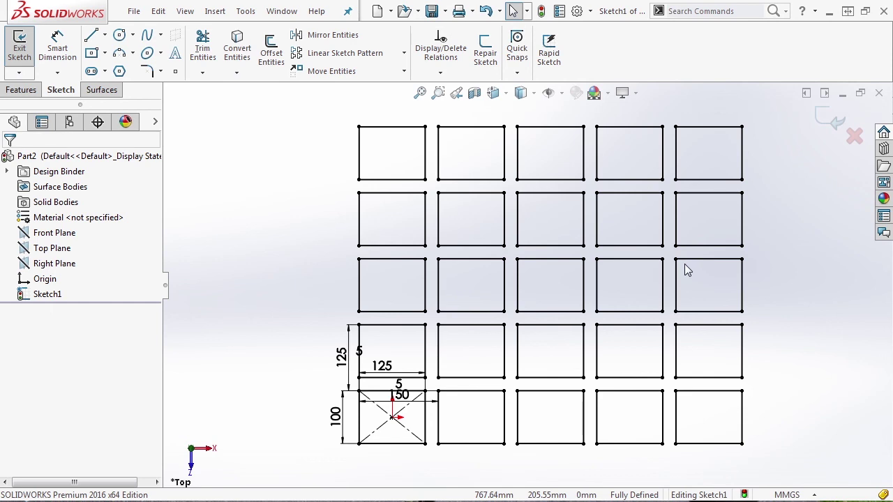
Step: Undo the pattern's tilt and relation changes and the linear pattern itself, back to the single rectangle on the origin
key(ctrl+z)
key(ctrl+z)
key(ctrl+z)
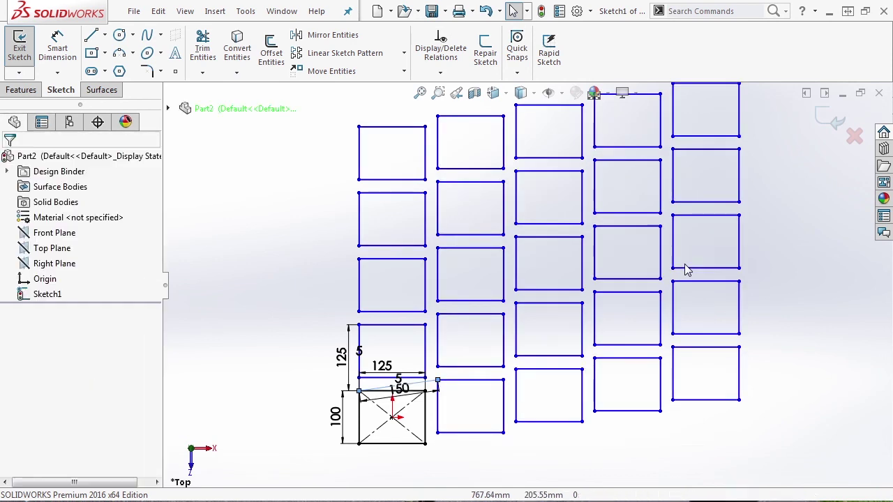
Step: Start a Circular Sketch Pattern with the rectangle's centre point at the origin as the pattern centre
click(403, 53)
click(335, 71)
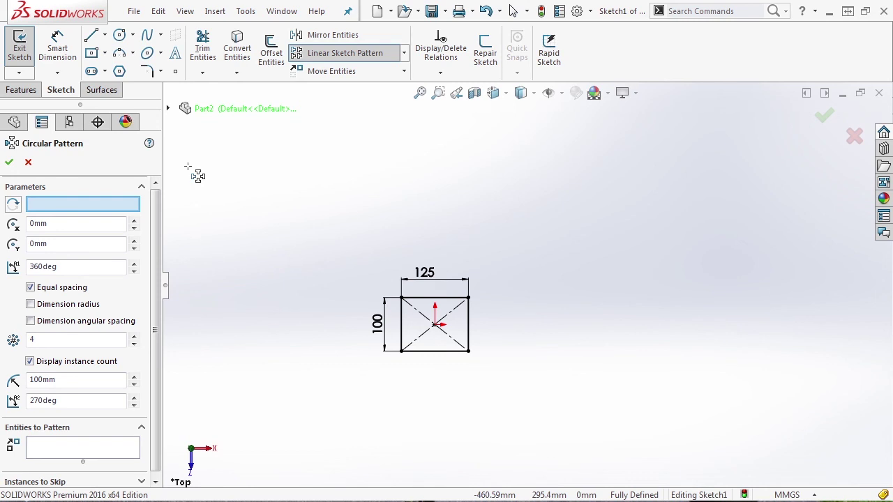
click(43, 207)
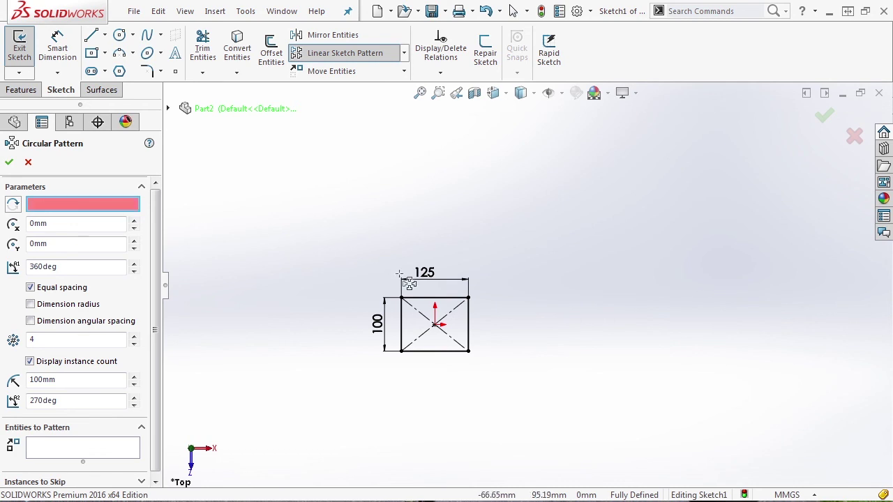
click(433, 326)
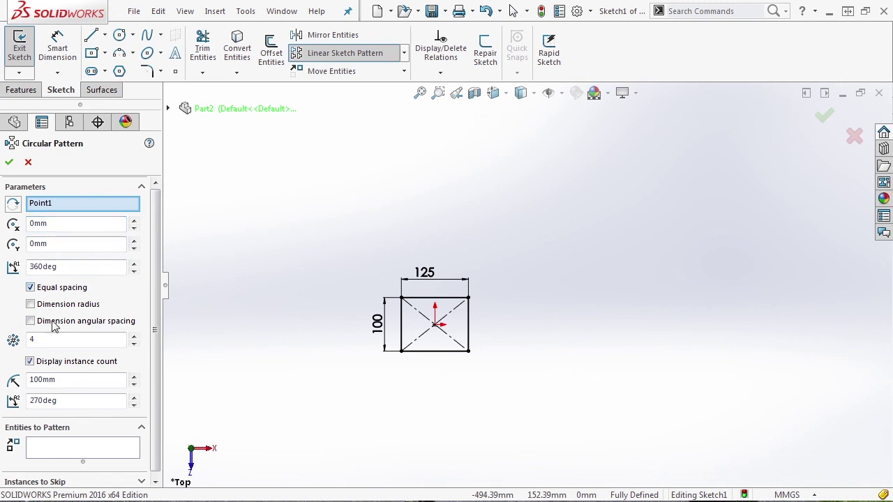
Step: Choose the four sides of the rectangle as the entities for the circular pattern
click(97, 452)
click(451, 299)
scroll(486, 301, down, 4)
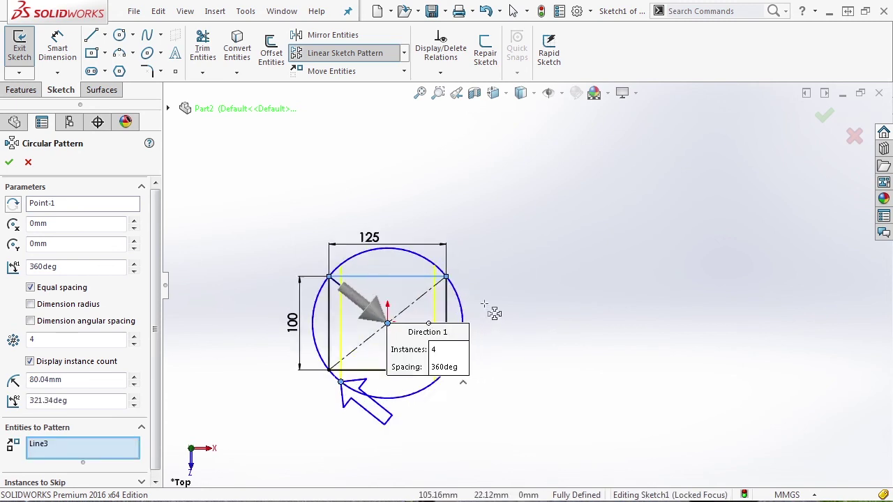
click(441, 290)
click(341, 383)
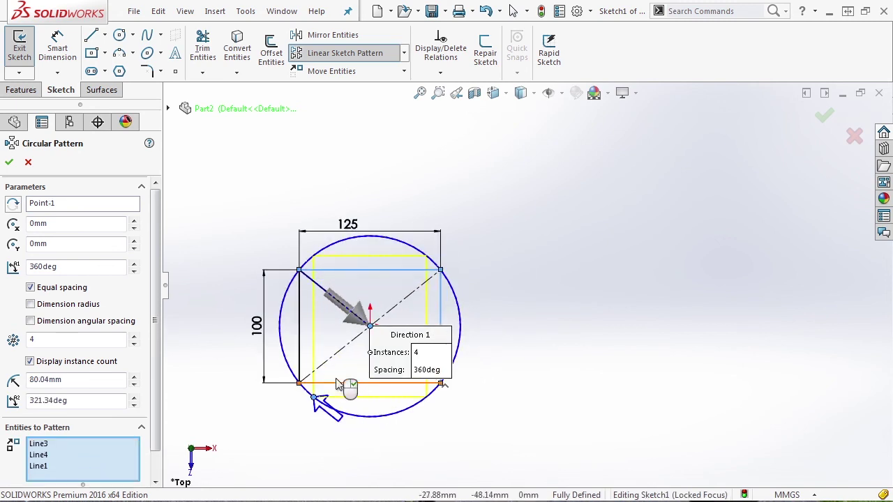
click(300, 370)
scroll(353, 365, up, 2)
scroll(528, 299, down, 2)
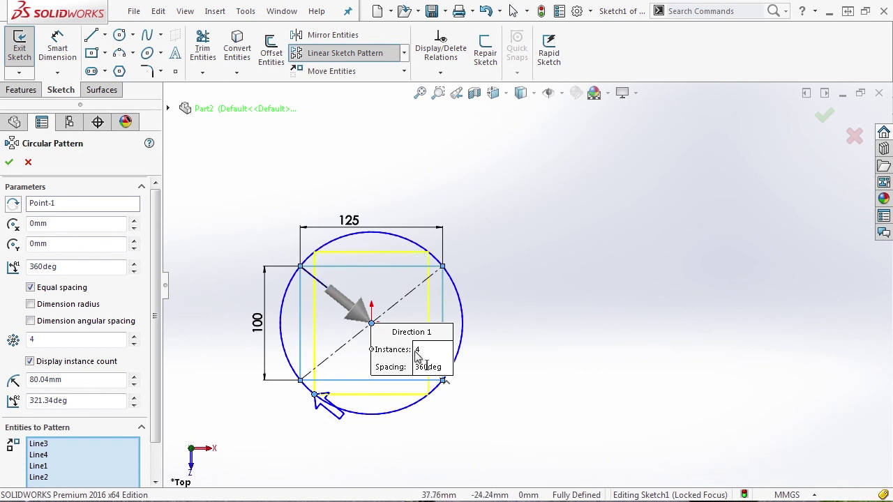
Step: Set the circular pattern to 2 instances and try a spacing angle of 180 degrees, followed by 90 degrees
double_click(66, 339)
text(2)
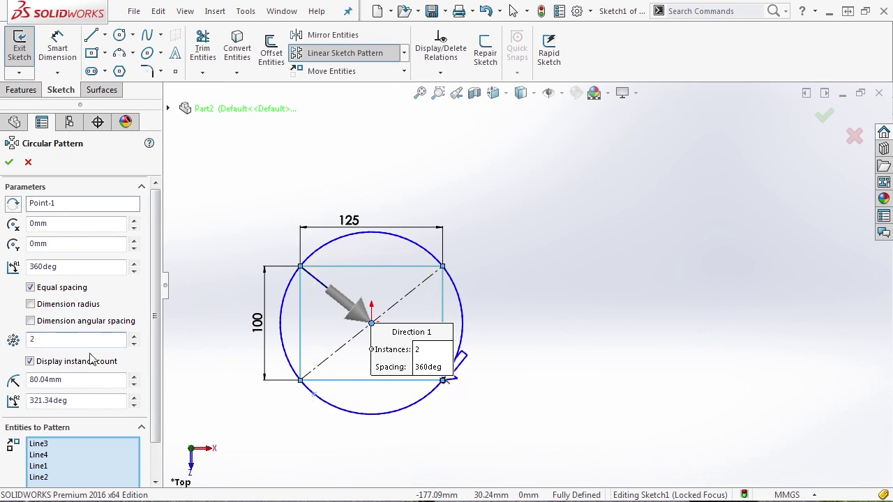
double_click(70, 266)
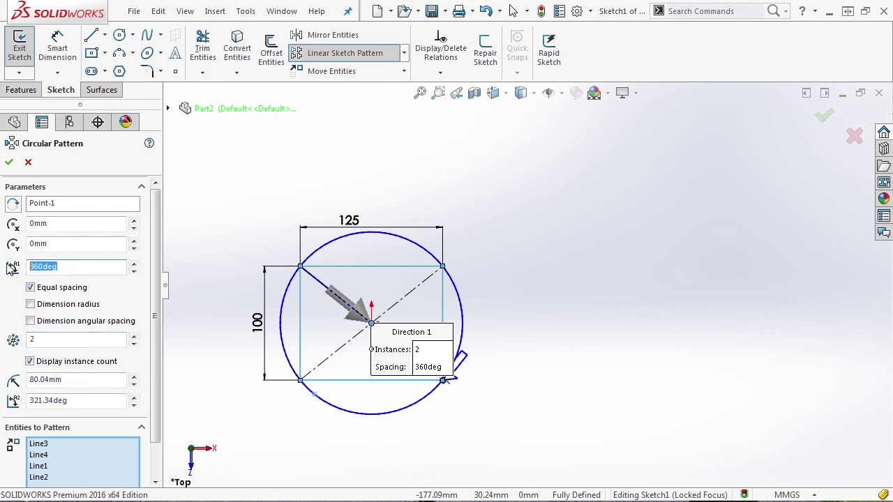
text(180)
key(Return)
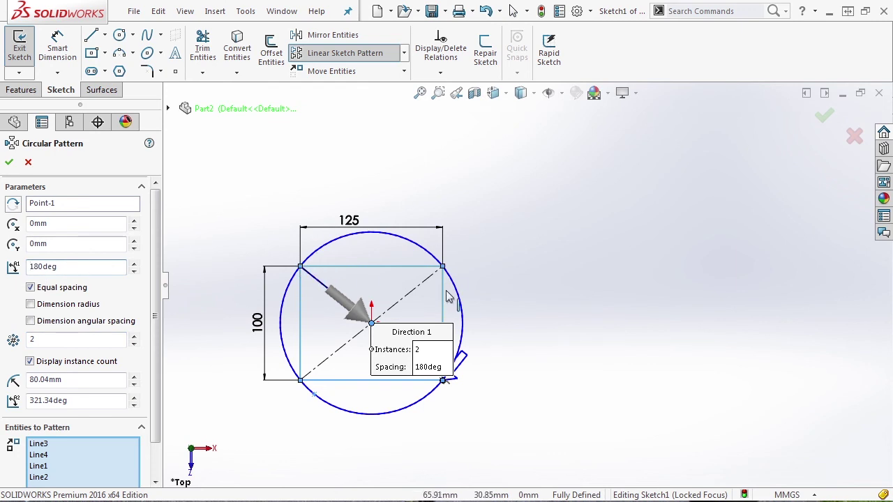
double_click(79, 268)
text(90)
key(Return)
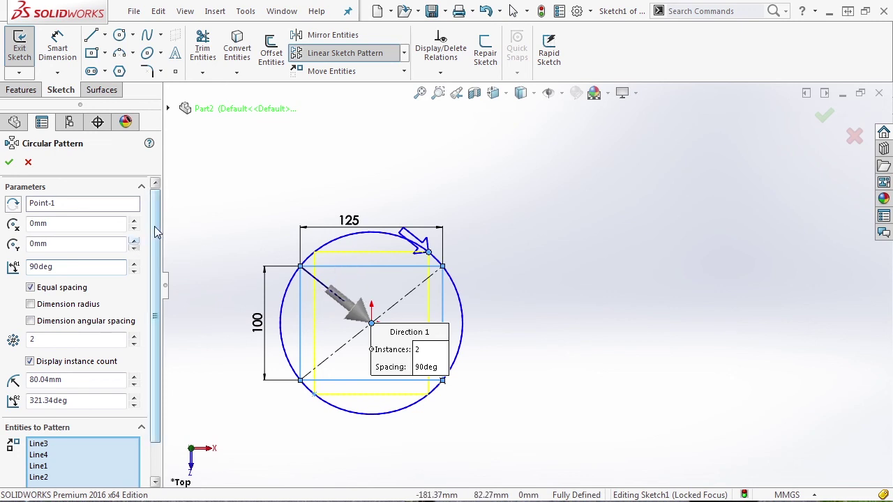
Step: Change the circular pattern's centre to the rectangle's upper-right corner
click(59, 210)
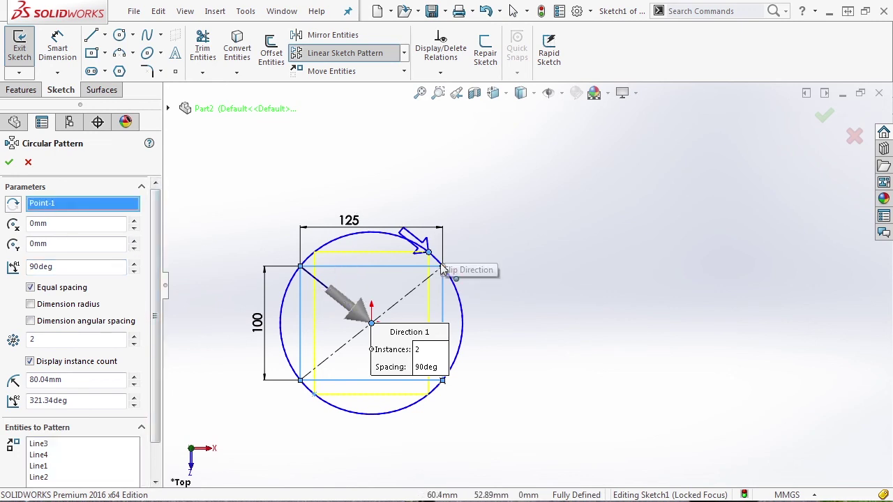
click(442, 266)
scroll(533, 282, up, 2)
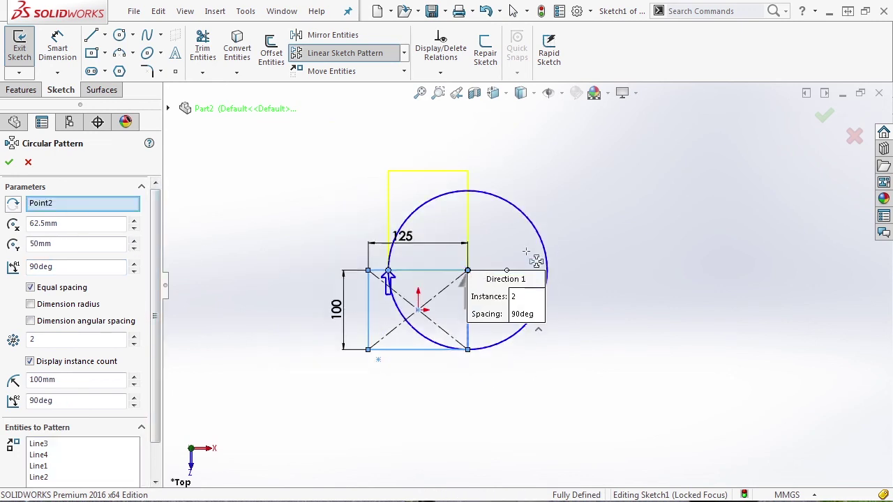
scroll(561, 264, down, 1)
Step: Set the circular pattern to 4 equally spaced instances over 360 degrees and create it
double_click(68, 266)
text(360)
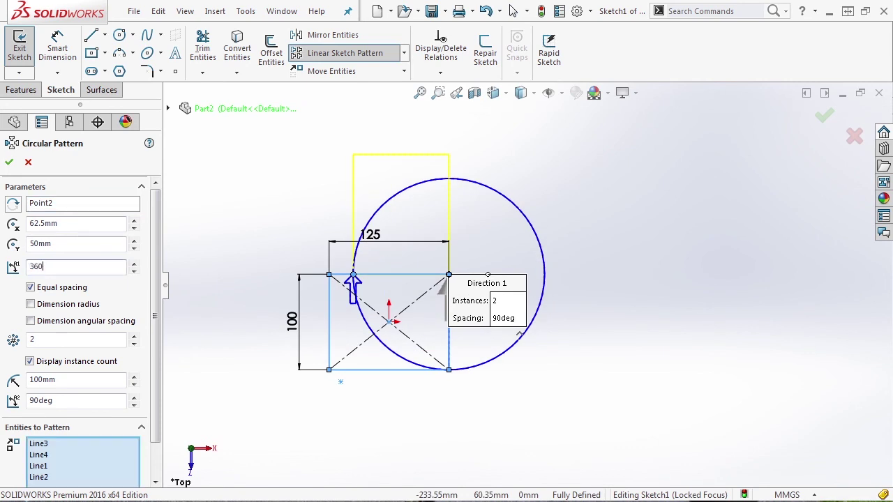
double_click(32, 339)
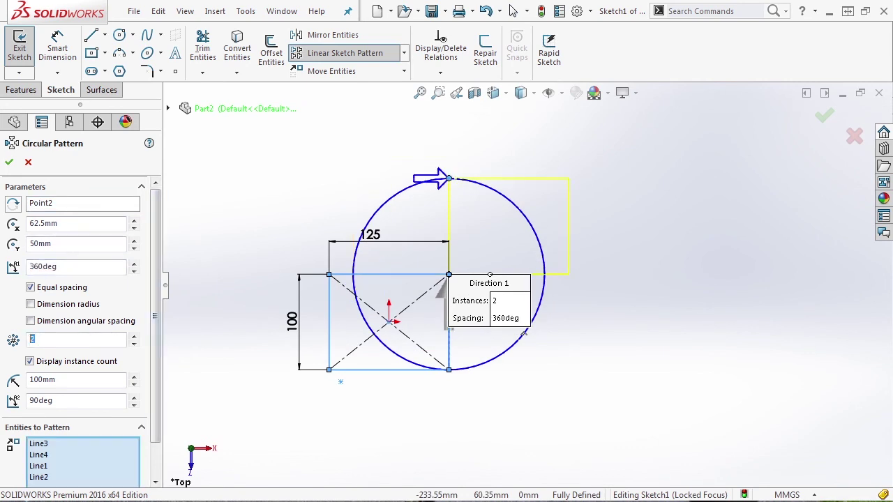
scroll(612, 296, up, 2)
scroll(614, 295, down, 2)
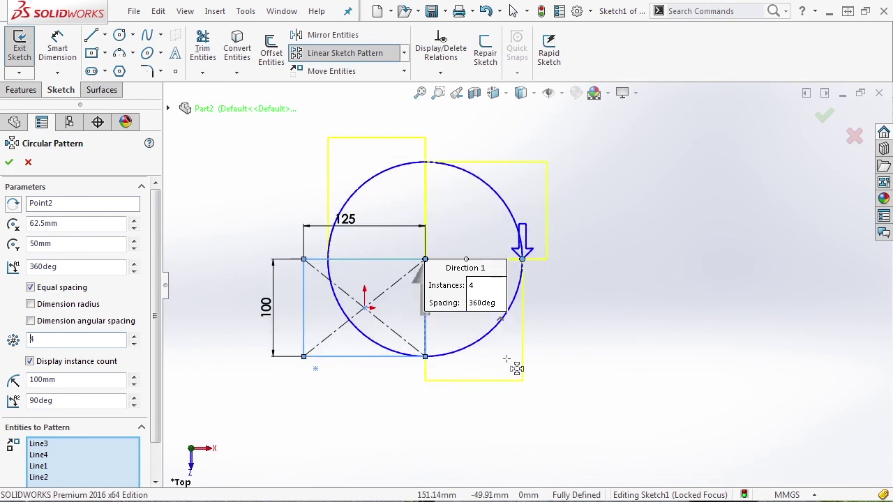
click(10, 162)
scroll(526, 286, up, 3)
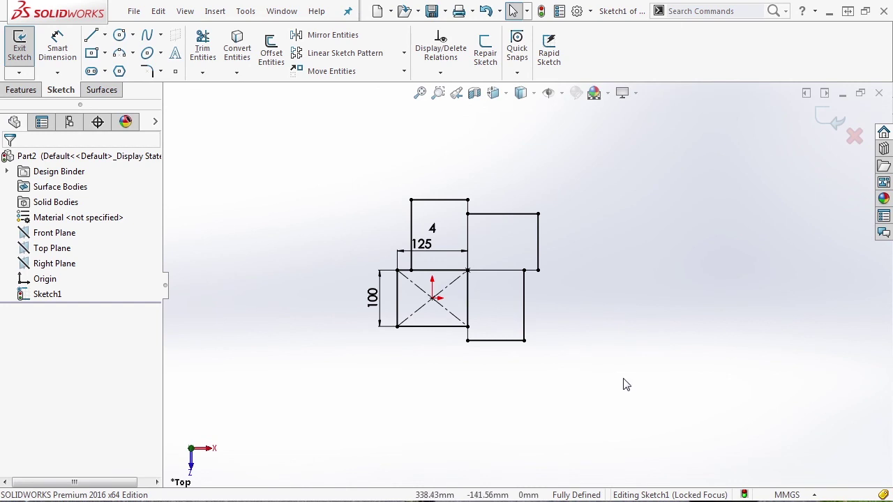
Step: Delete the rectangle and all its patterned copies together with their dimensions
drag(627, 381, 308, 163)
key(Delete)
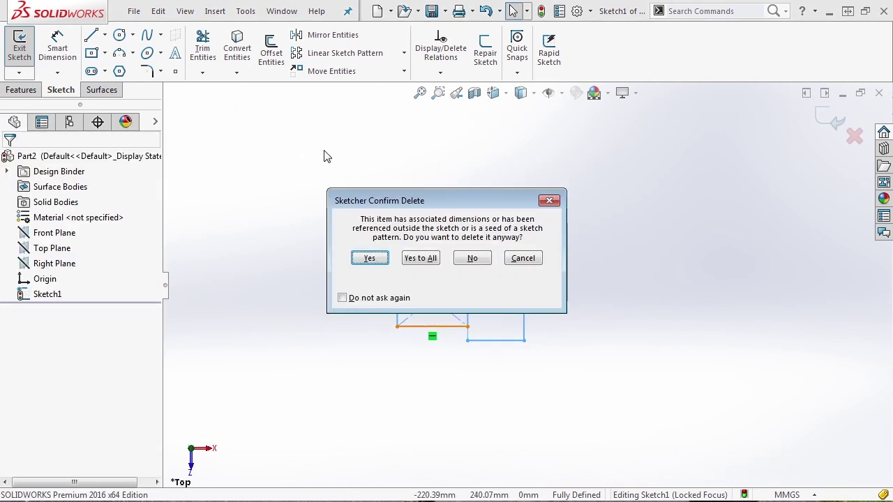
click(416, 258)
Step: Sketch a circle about 440 mm in diameter centred on the origin, and a small circle just inside its upper edge
click(119, 35)
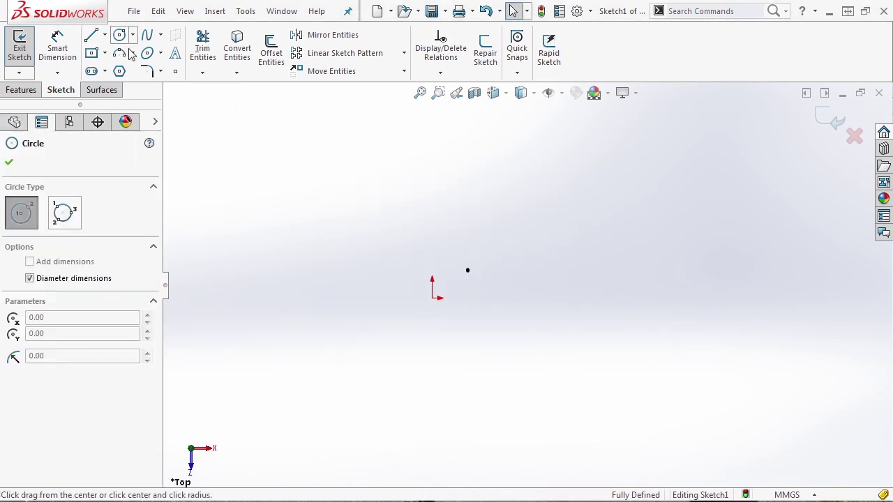
click(433, 297)
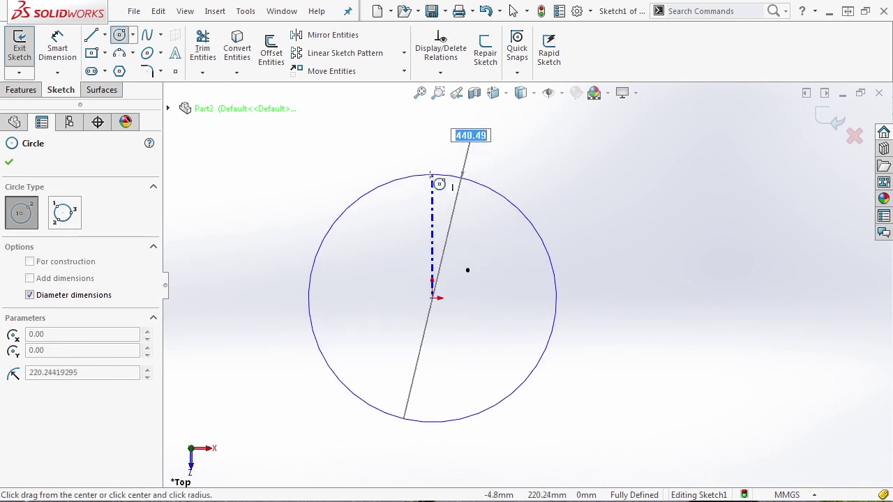
click(442, 191)
scroll(451, 212, down, 3)
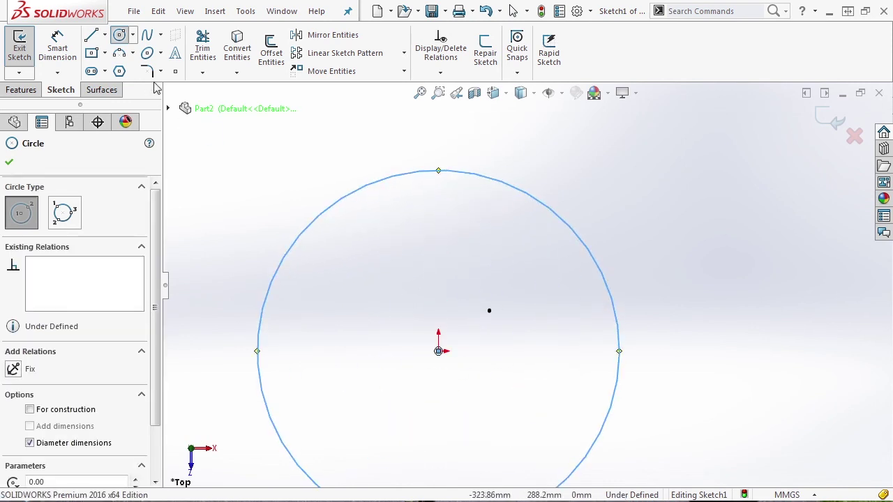
click(438, 203)
click(447, 225)
Step: Sketch a centre rectangle about 43.7 mm wide and 54.6 mm high between the small circle and the origin
click(91, 54)
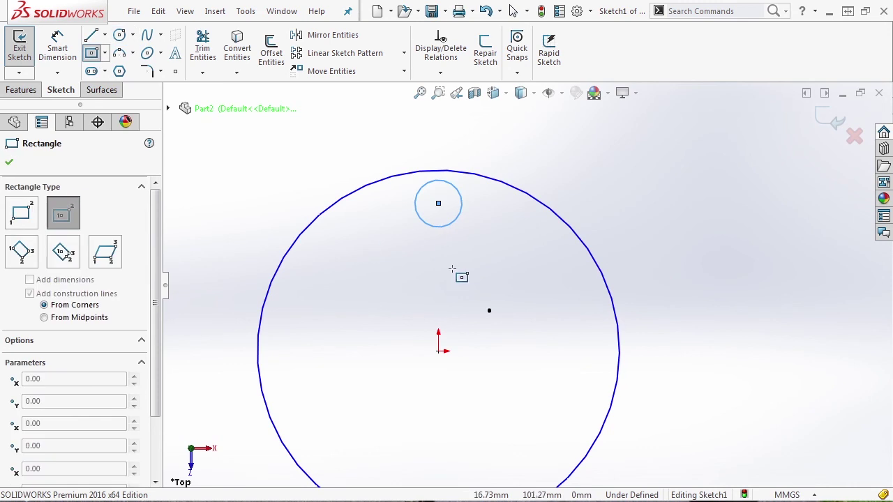
click(438, 276)
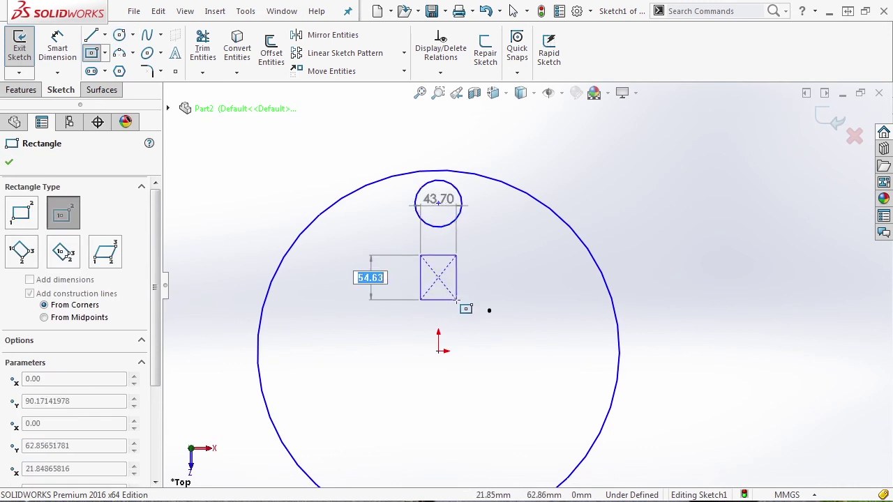
click(456, 299)
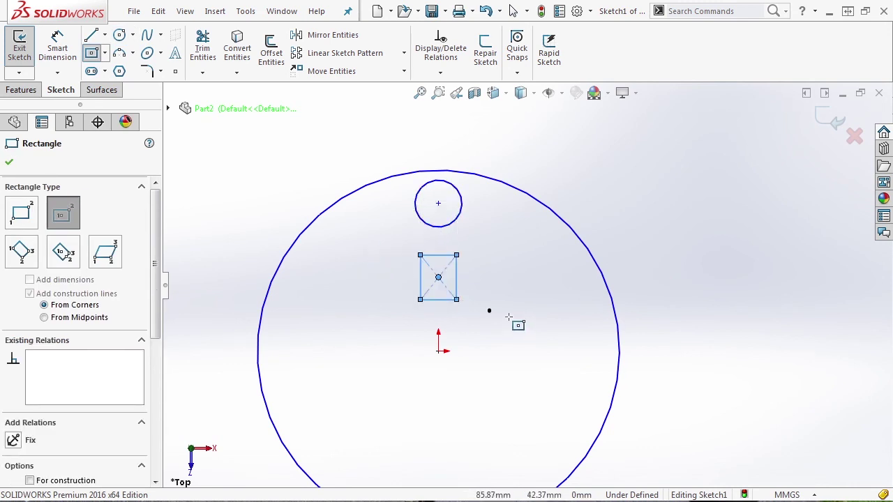
Step: Start a Circular Sketch Pattern of the small rectangle about the origin and add the small circle to its entities
click(404, 53)
click(354, 88)
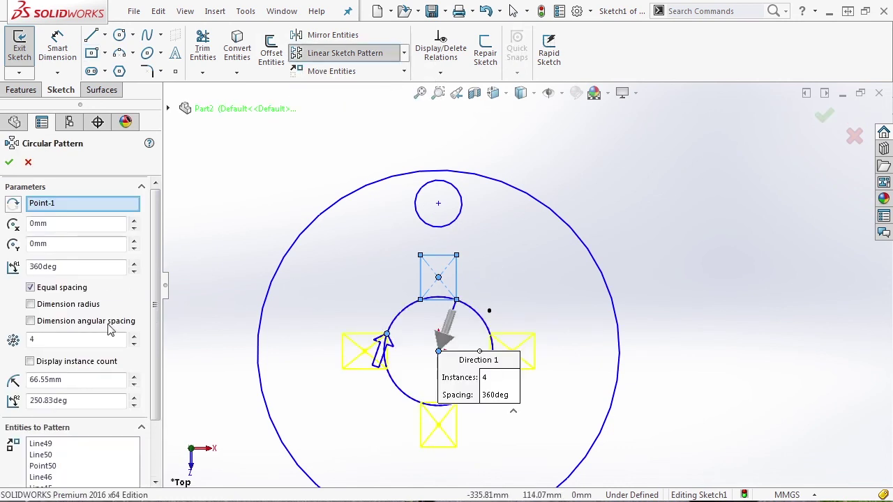
click(103, 462)
click(454, 219)
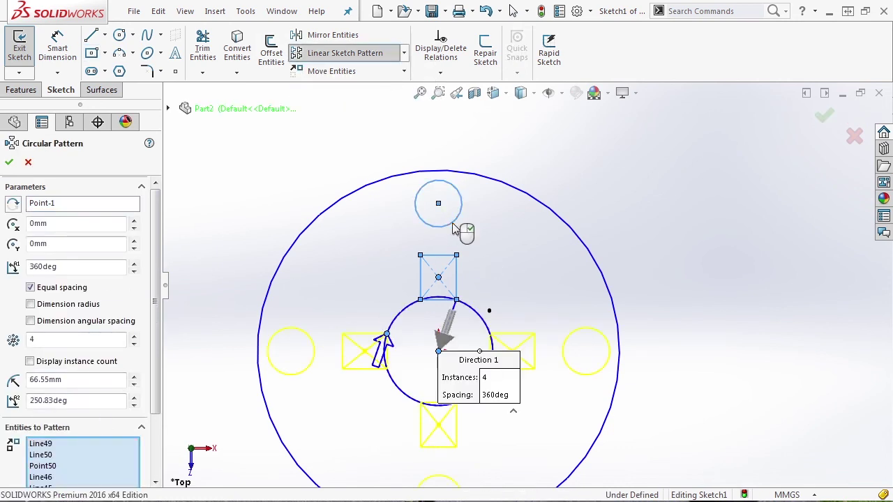
scroll(502, 267, up, 3)
scroll(564, 318, down, 2)
Step: Set the circular pattern to 10 instances and enable its instance count display
drag(77, 339, 14, 345)
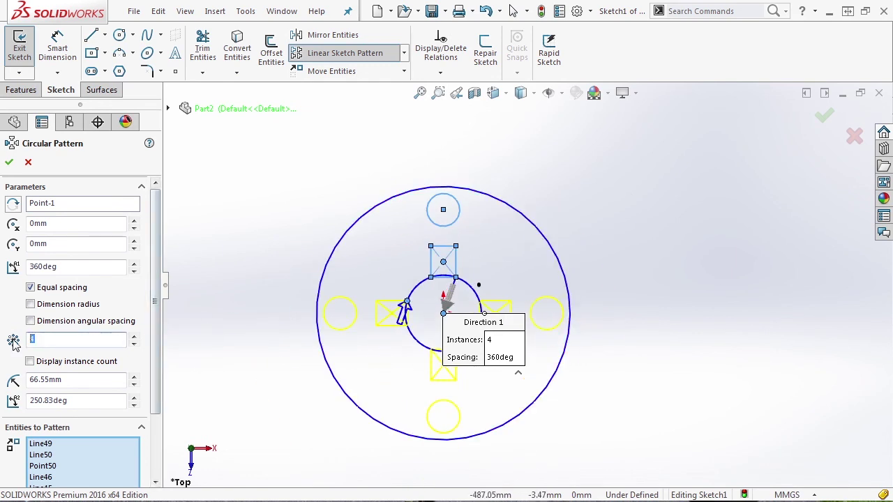
text(10)
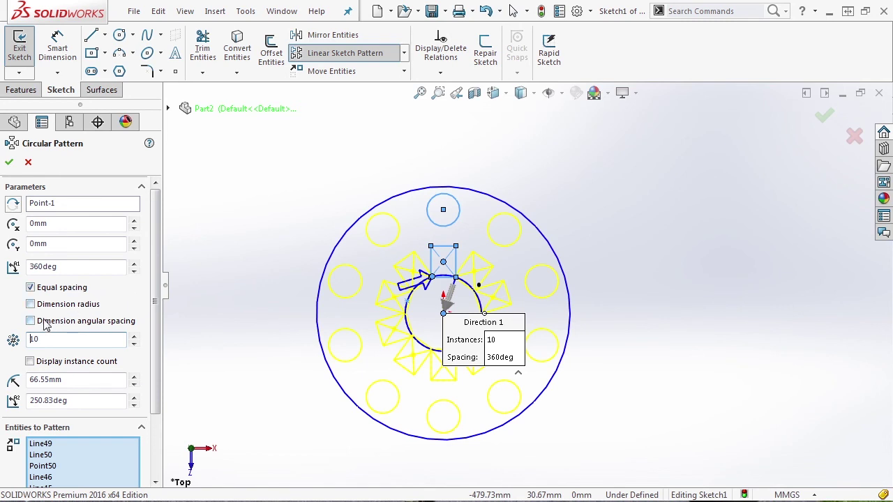
click(30, 362)
Step: Skip instances 2, 4, 6, 8 and 9 of the circular pattern and finish the pattern
drag(159, 337, 154, 423)
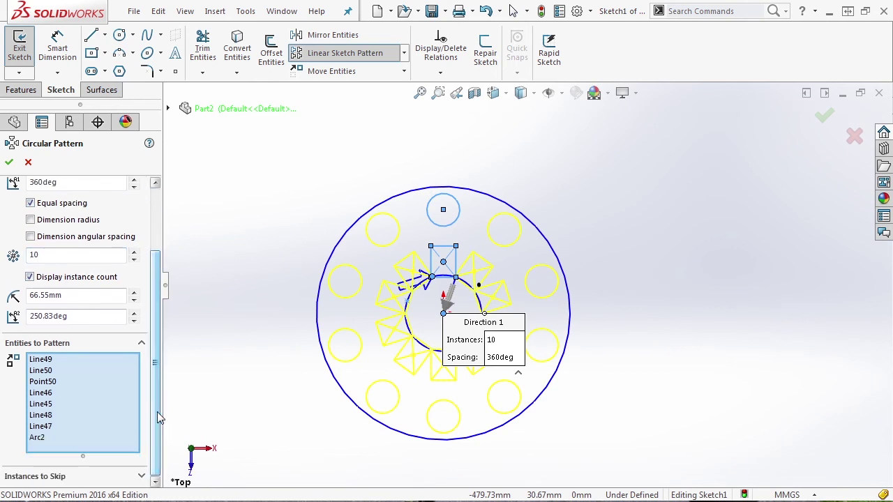
click(141, 477)
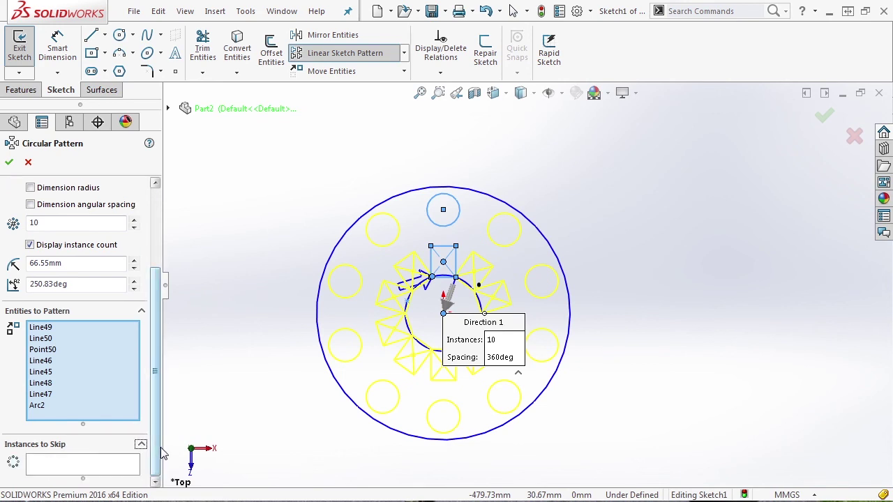
click(70, 471)
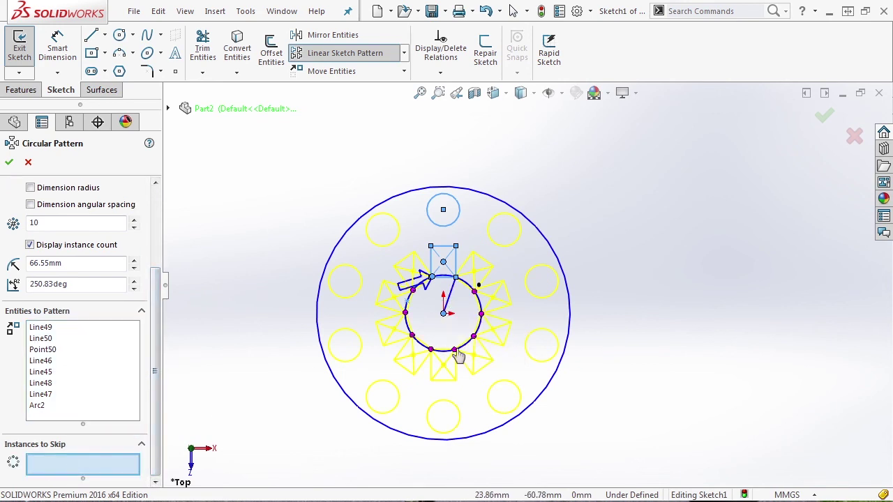
scroll(465, 306, down, 5)
click(513, 254)
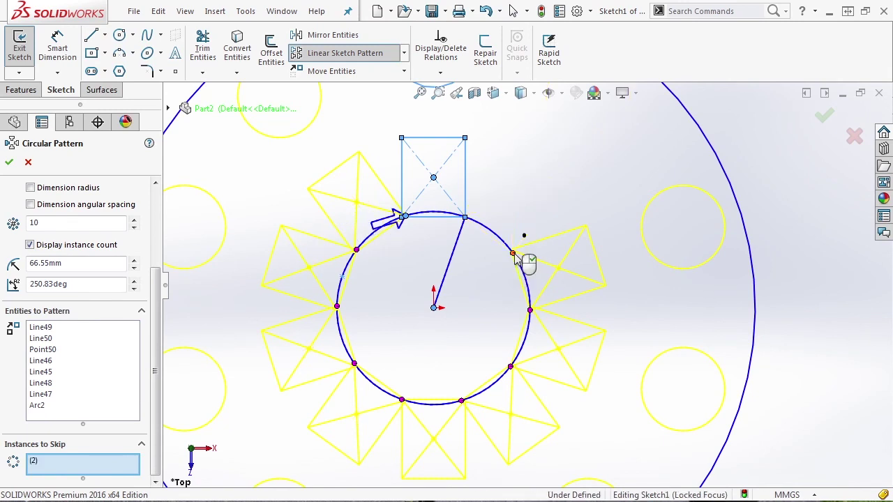
click(512, 368)
click(402, 400)
click(337, 307)
click(356, 253)
scroll(453, 315, up, 4)
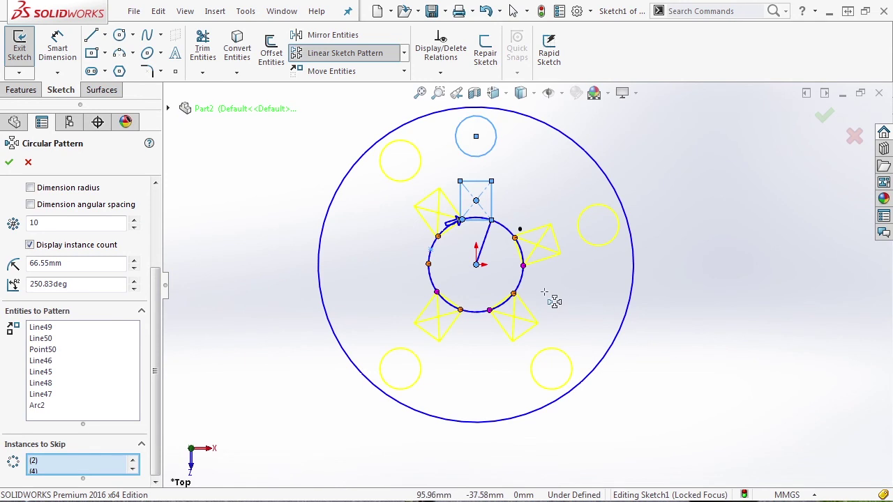
click(10, 162)
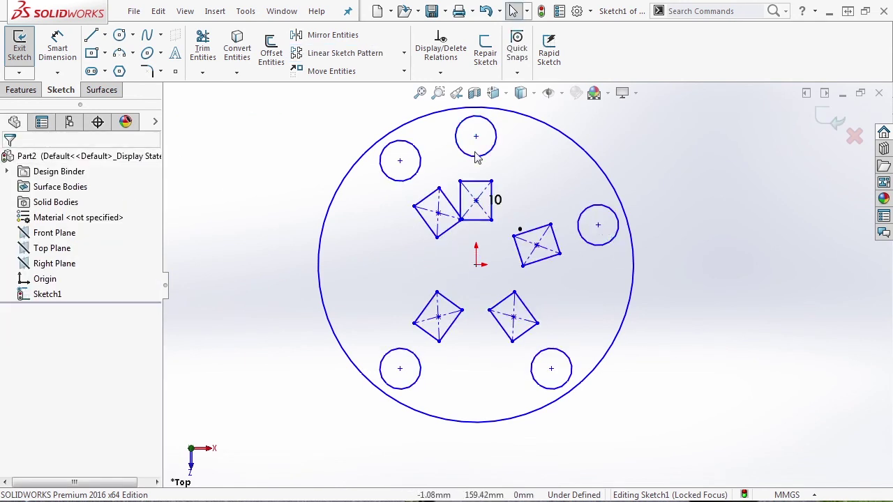
Step: Shift the seed circle slightly down and to the left, and shrink the seed rectangle by moving its upper-right corner inward
mouse_move(477, 136)
mouse_down()
mouse_move(499, 136)
mouse_move(495, 164)
mouse_move(463, 136)
mouse_move(488, 157)
mouse_move(423, 155)
mouse_move(495, 161)
mouse_move(466, 155)
mouse_move(501, 148)
mouse_move(482, 167)
mouse_move(470, 145)
mouse_up()
mouse_move(491, 181)
mouse_down()
mouse_move(504, 175)
mouse_move(503, 184)
mouse_move(476, 178)
mouse_up()
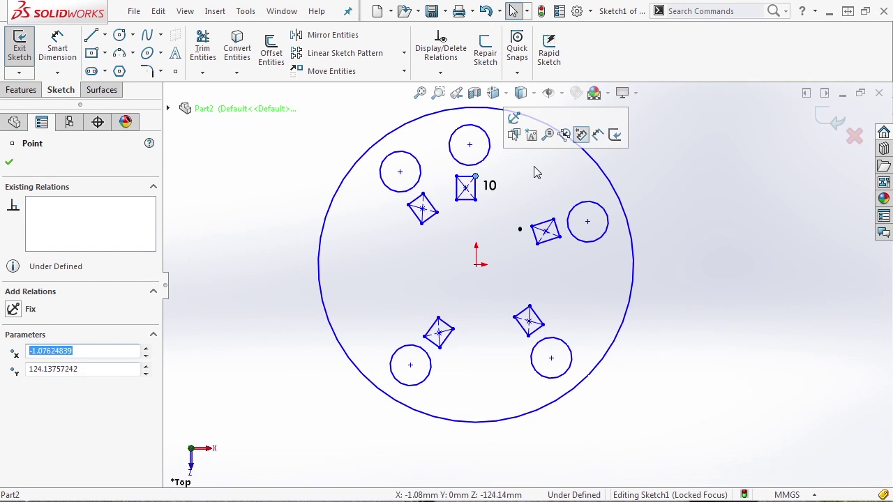
click(232, 205)
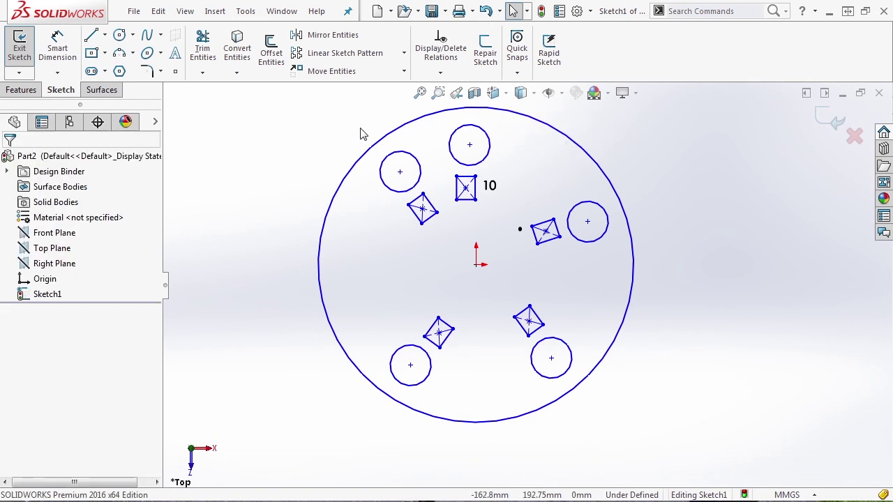
click(404, 72)
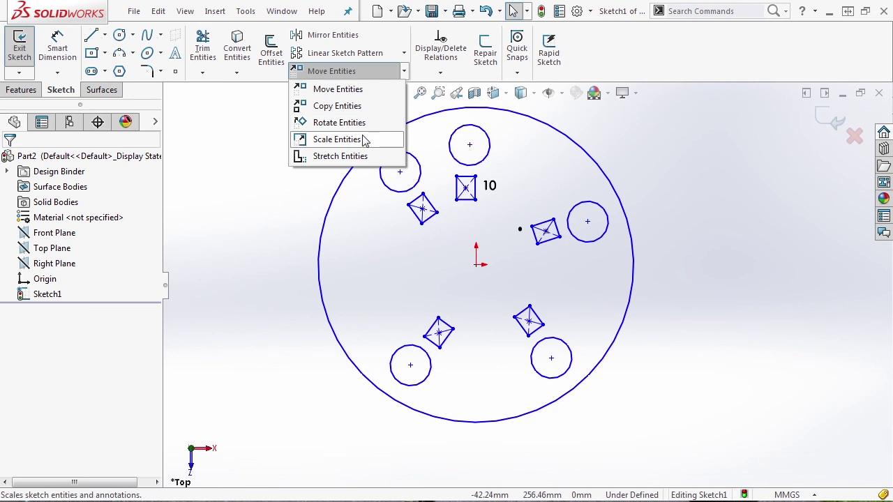
click(282, 240)
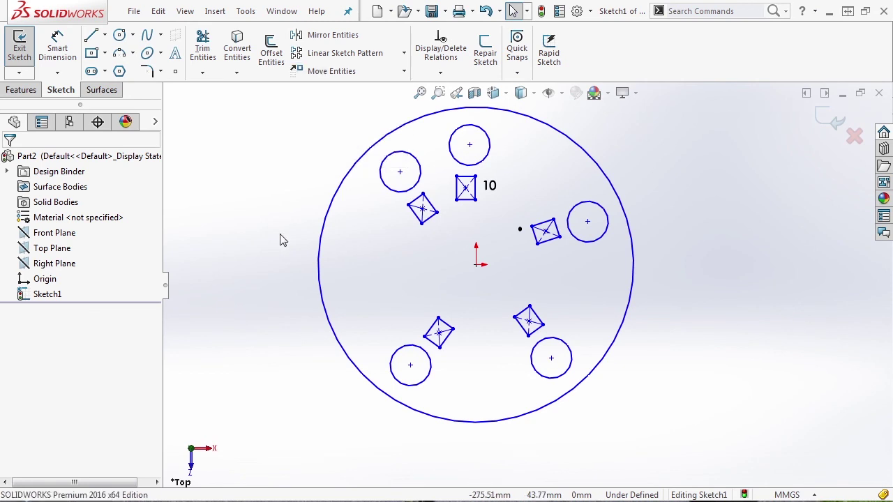